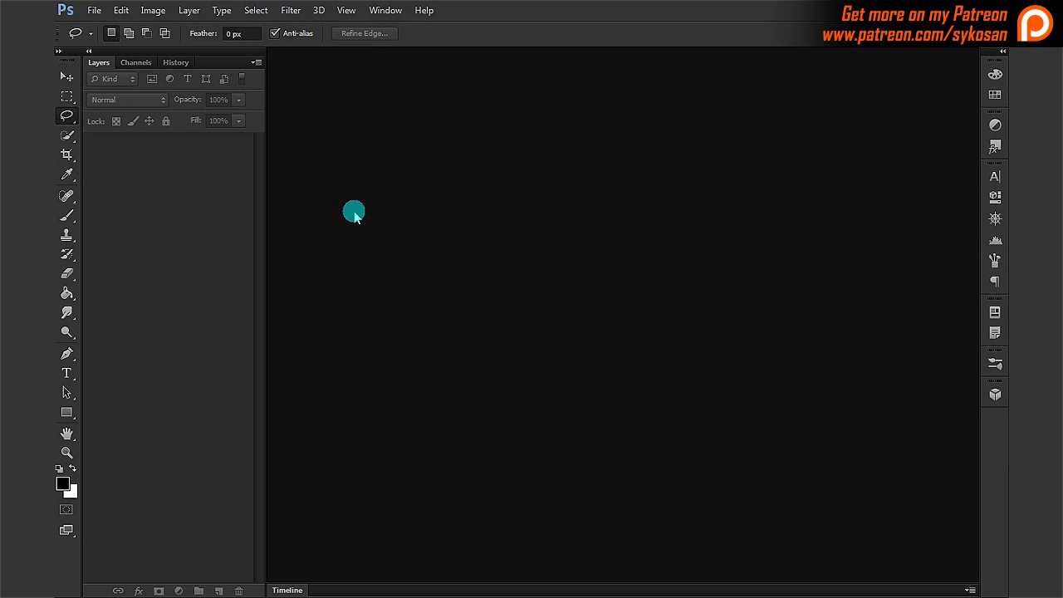
Dock the Actions panel with Layers, Channels and History, then trash the old TEMP set.
left_click(386, 10)
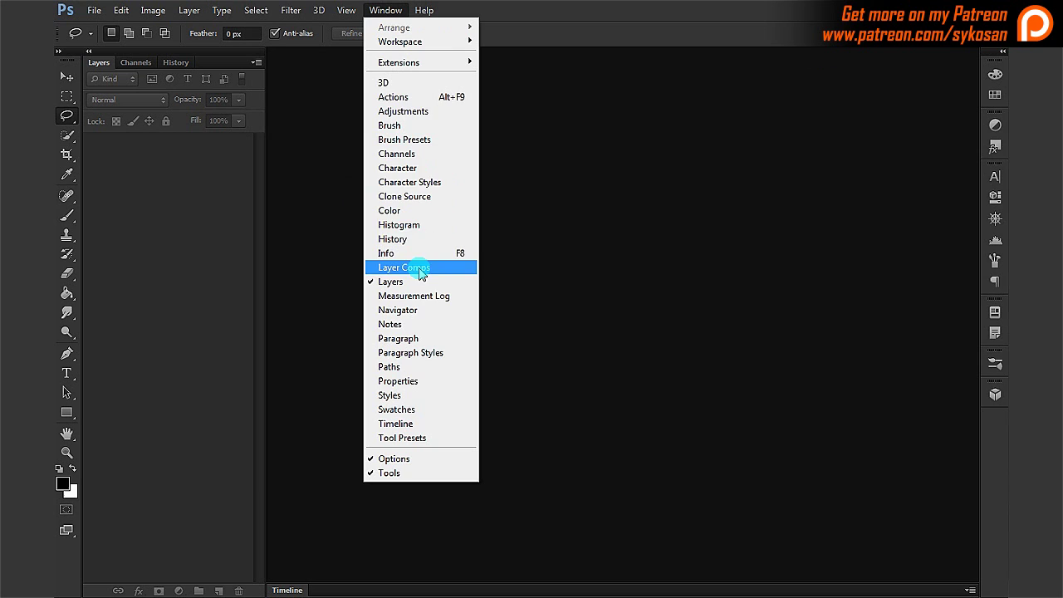
left_click(441, 102)
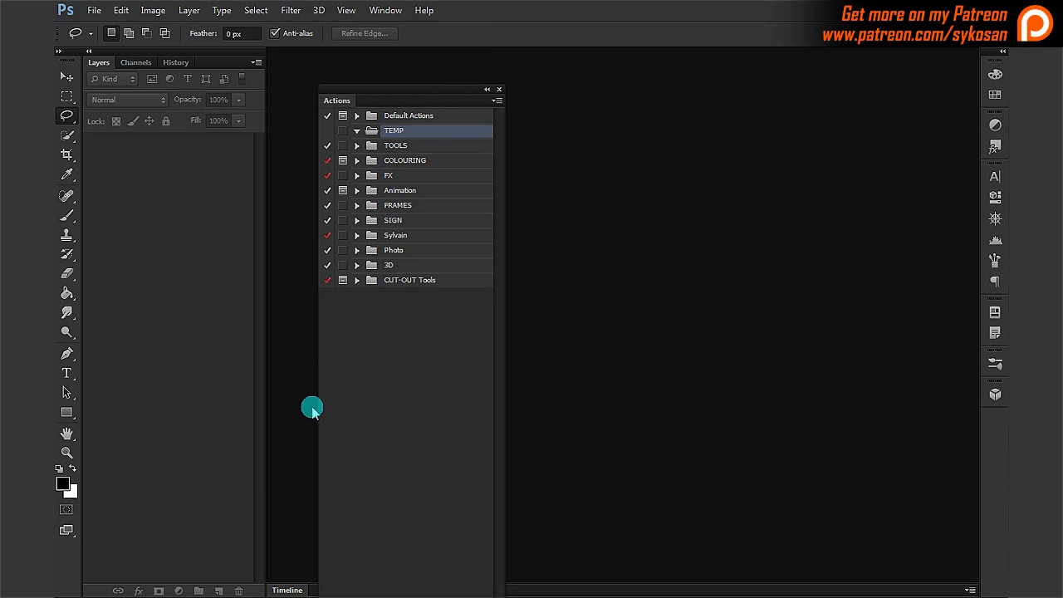
left_click_drag(397, 98, 455, 100)
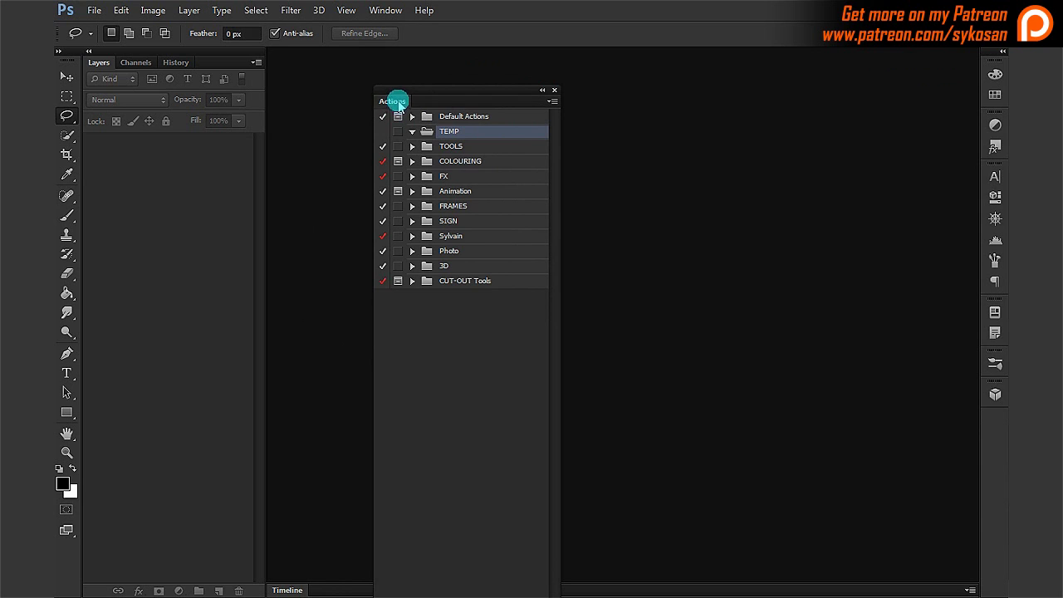
left_click_drag(397, 102, 216, 71)
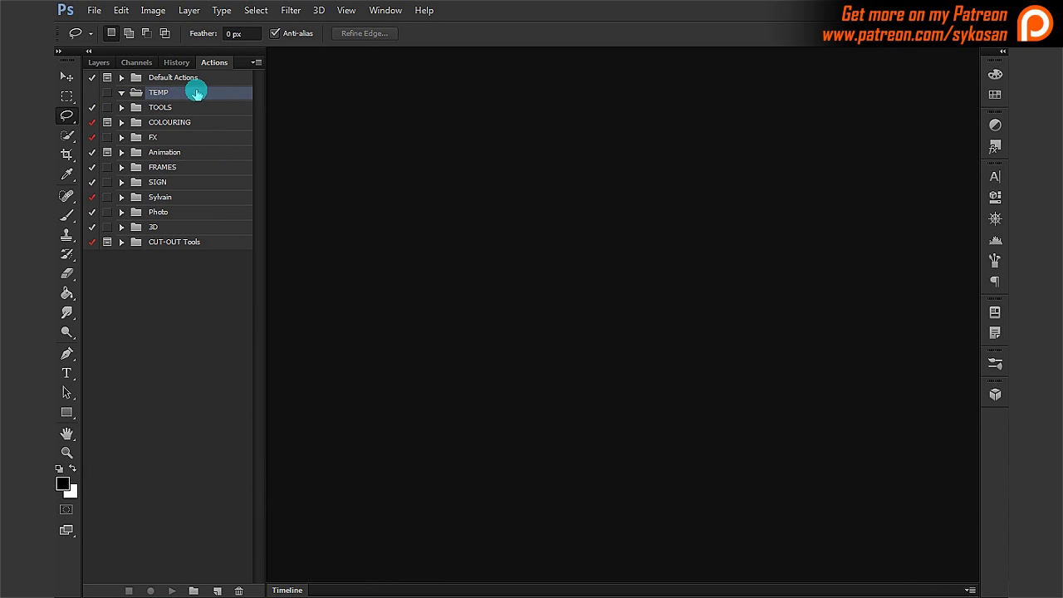
left_click_drag(196, 92, 238, 591)
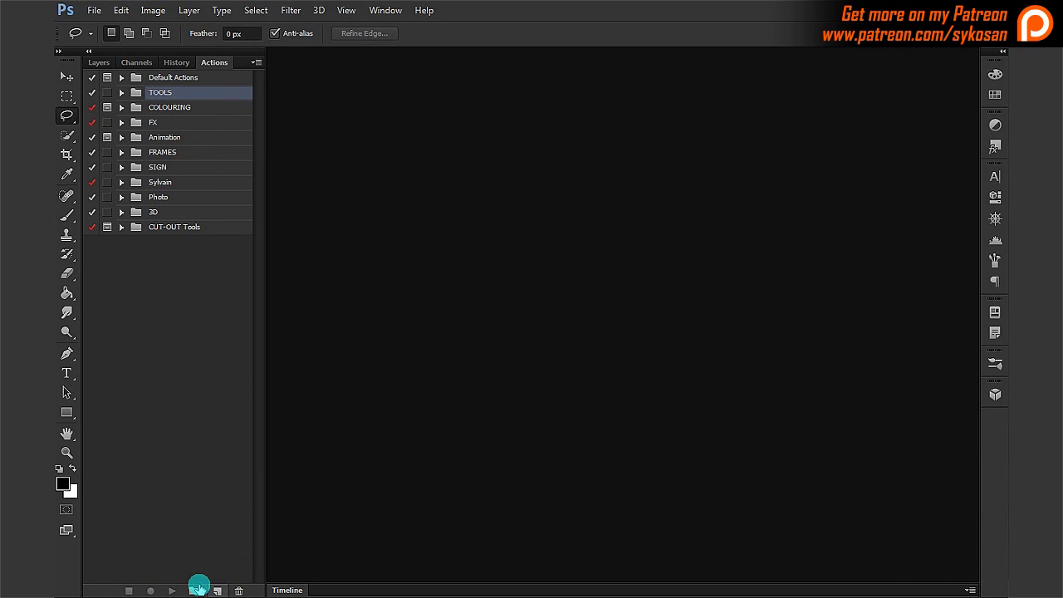
left_click(256, 62)
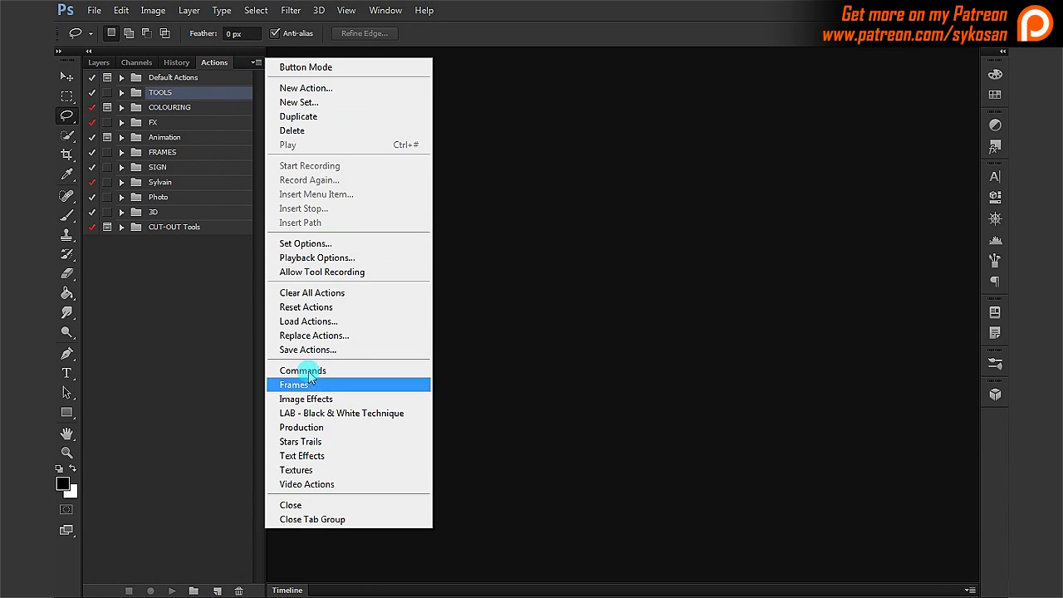
Create a new empty action set named TEMP in the Actions panel.
left_click(186, 323)
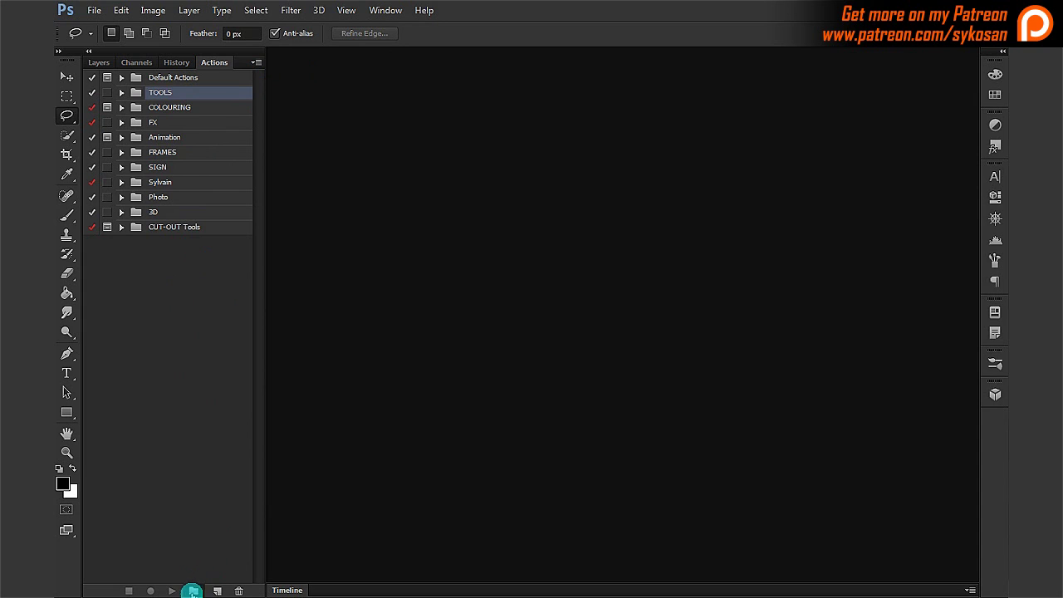
left_click(192, 591)
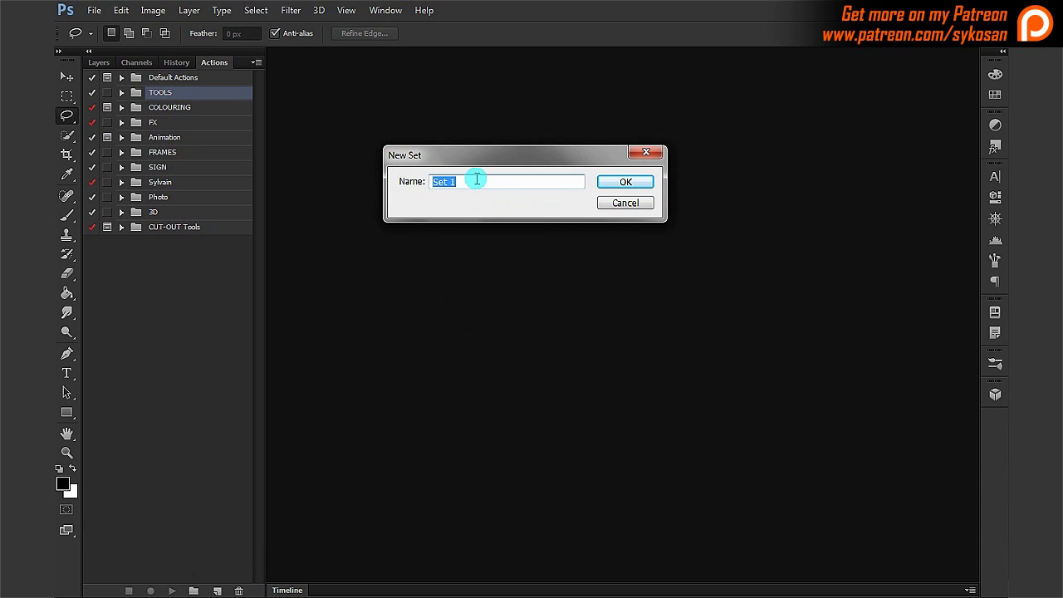
key("Return")
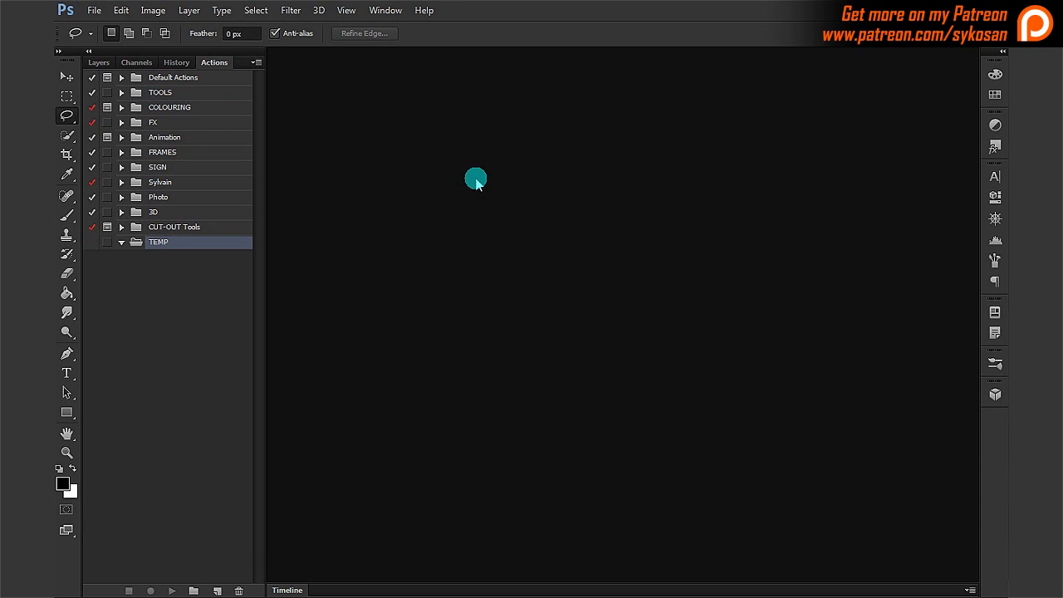
Add a 'New video document' action to the TEMP set and start recording.
left_click(218, 591)
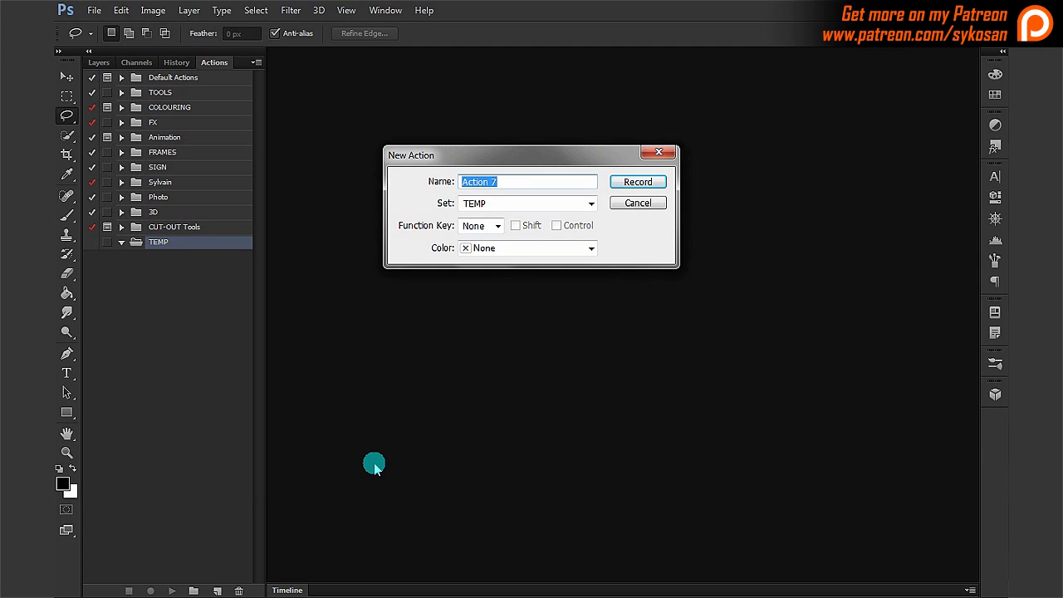
type("New video document")
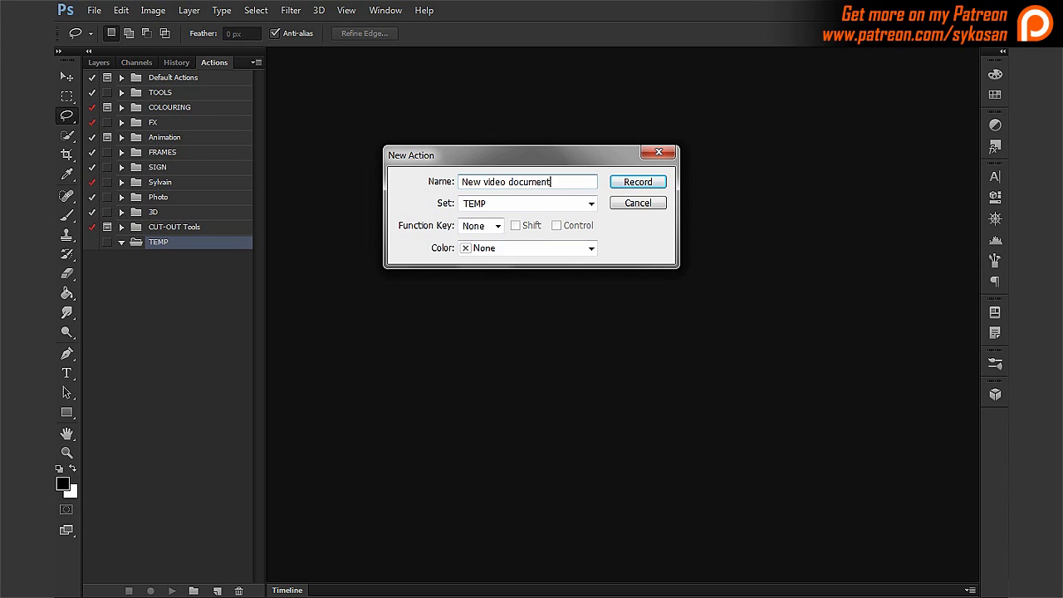
key("Return")
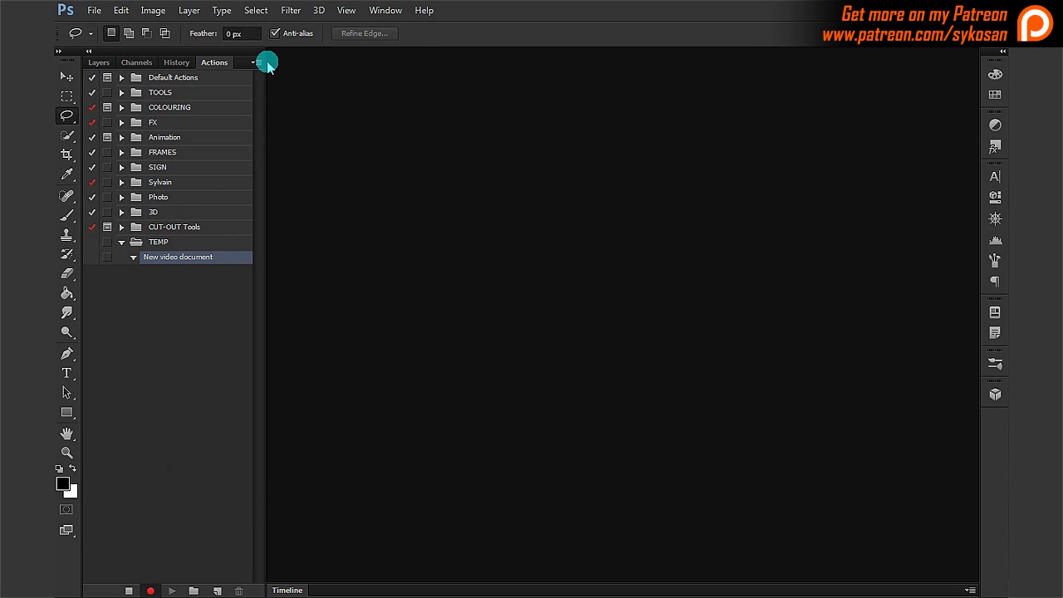
Record creating a new white 1280 × 720 px document.
left_click(96, 10)
left_click(109, 27)
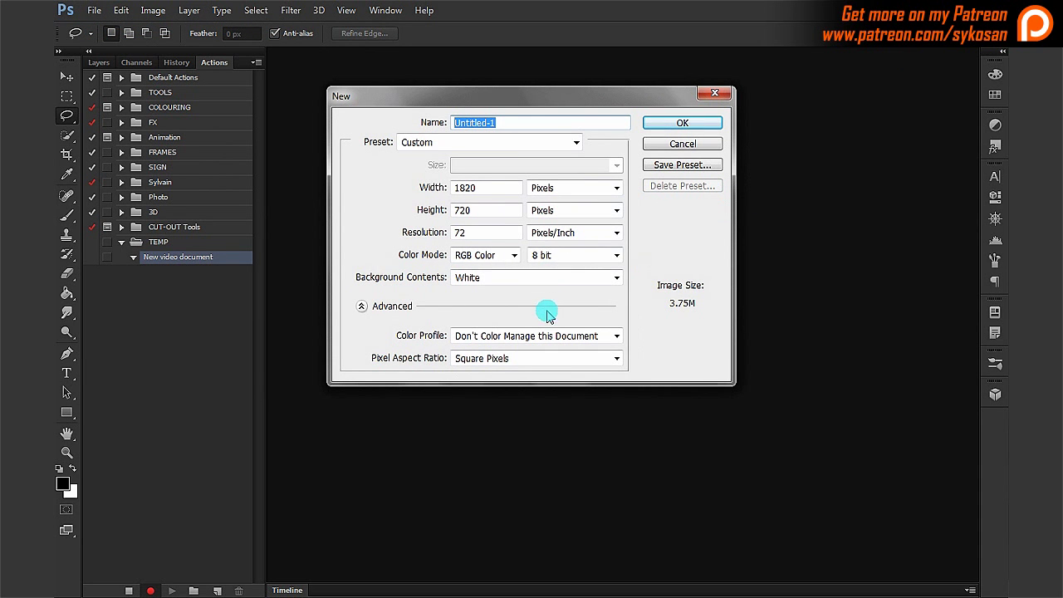
double_click(482, 188)
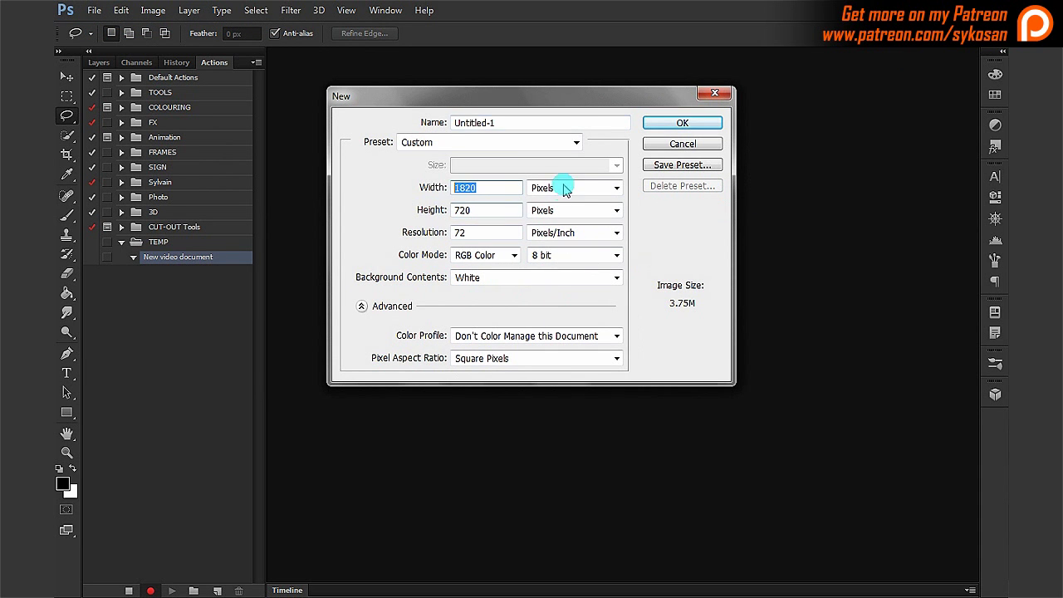
type("128")
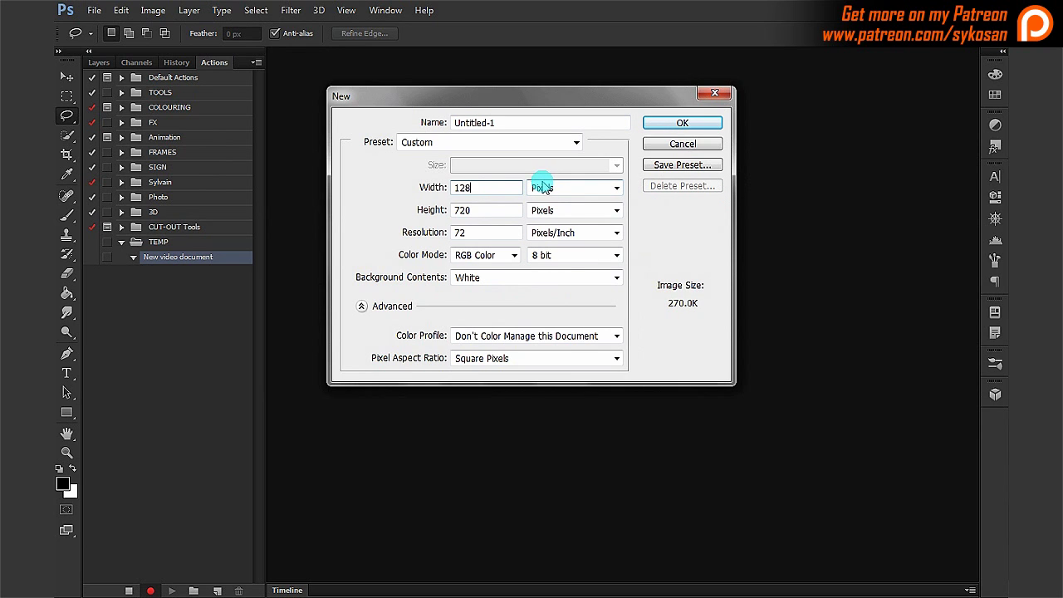
type("0")
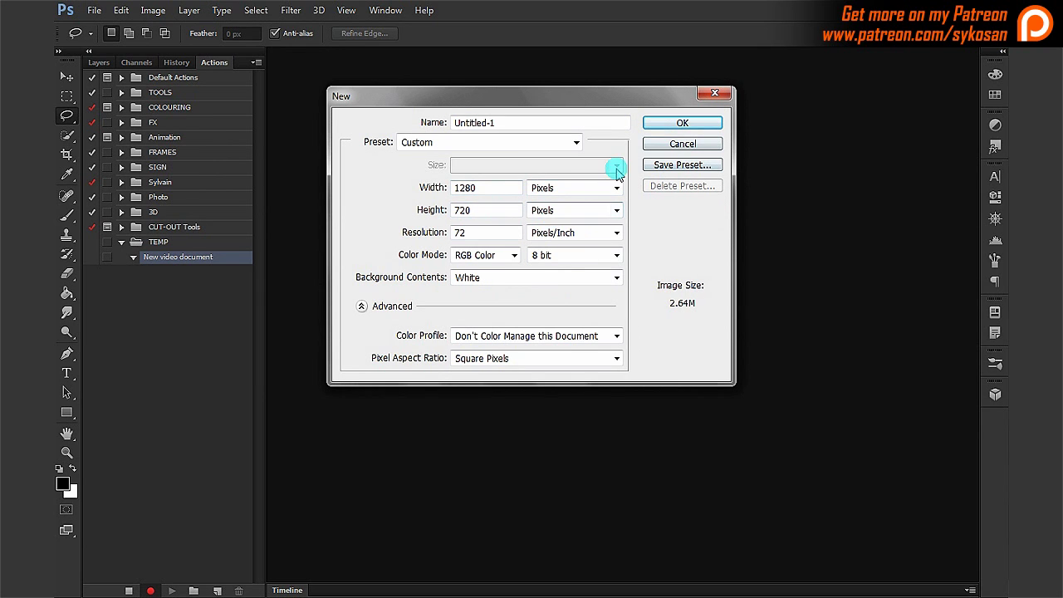
left_click(688, 124)
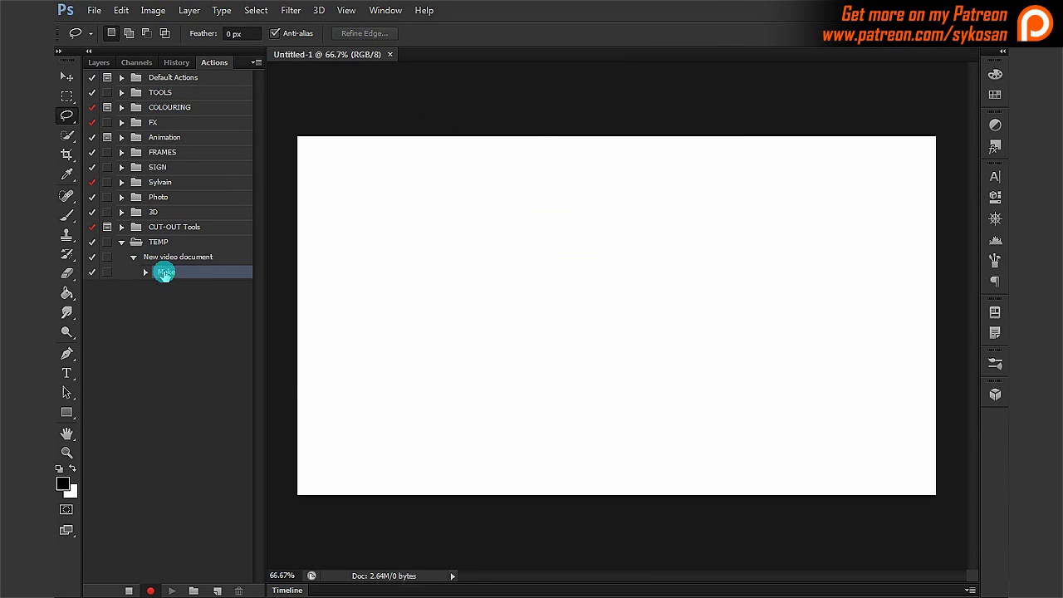
key("Return")
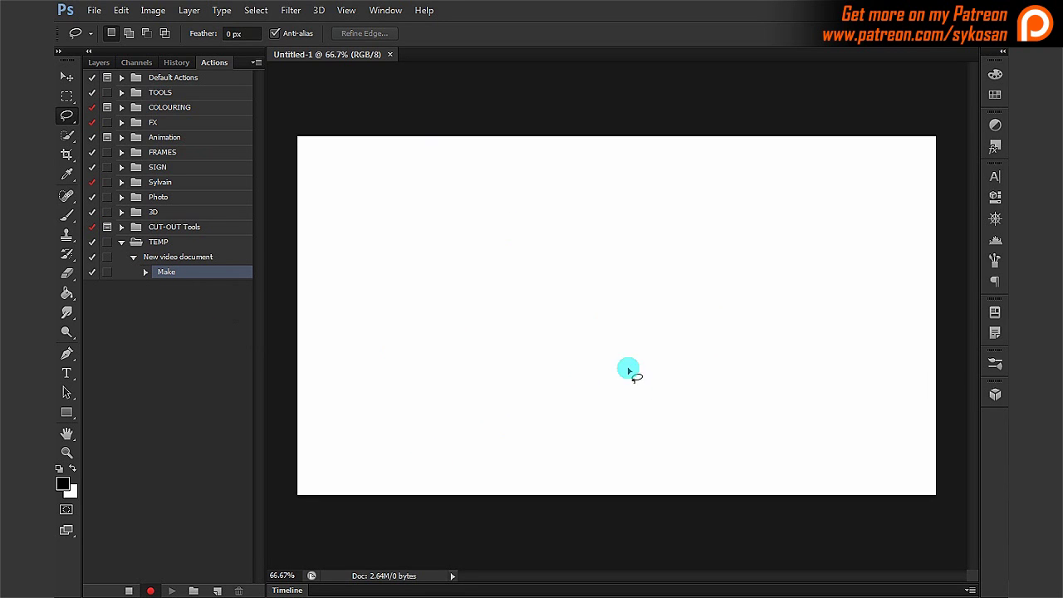
Review the recorded Make step, stop recording and collapse the New video document action.
left_click(146, 272)
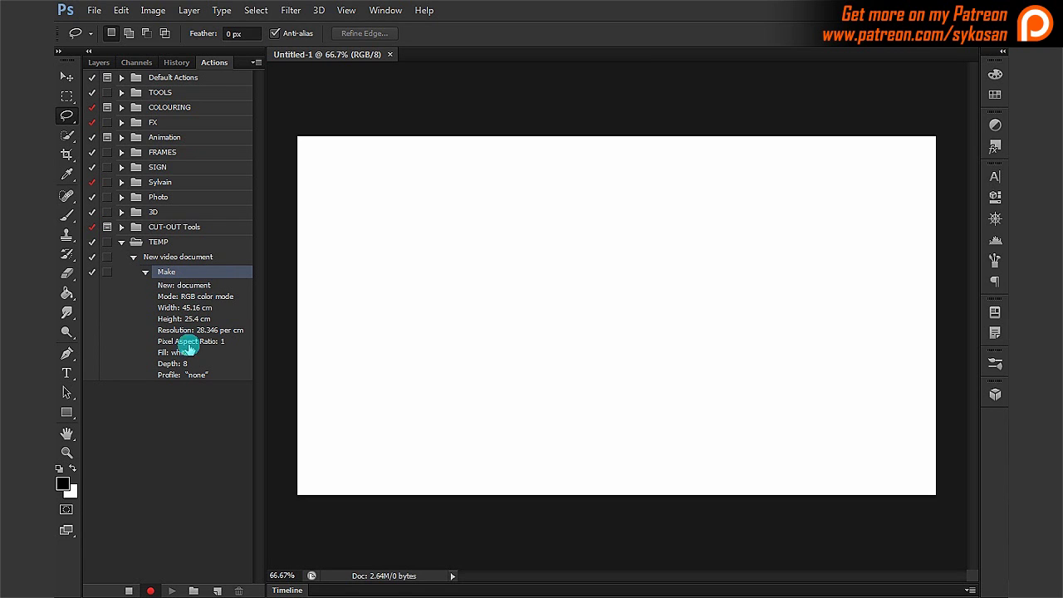
left_click(146, 273)
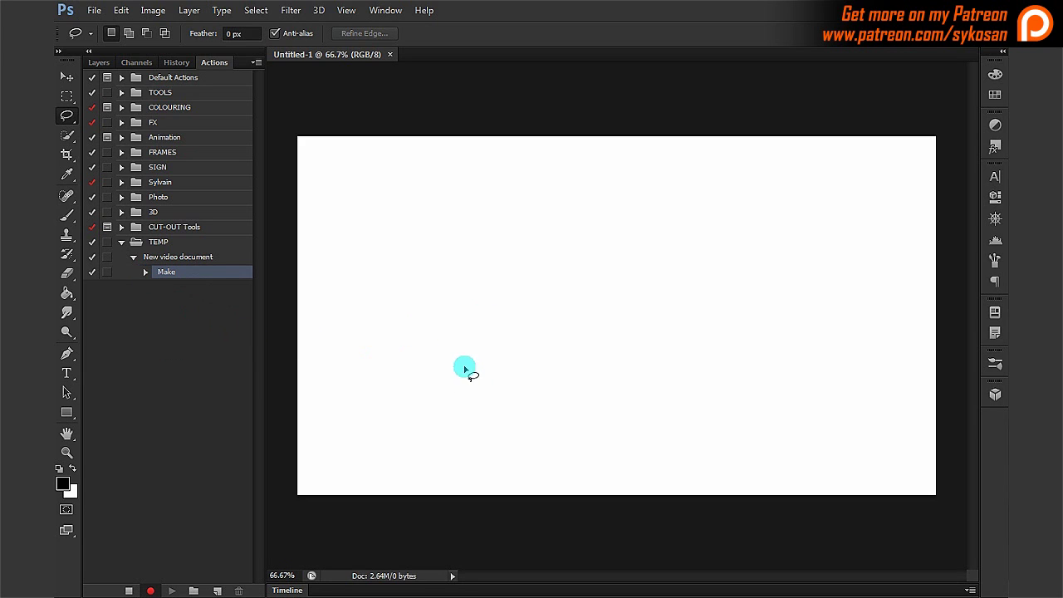
left_click(131, 591)
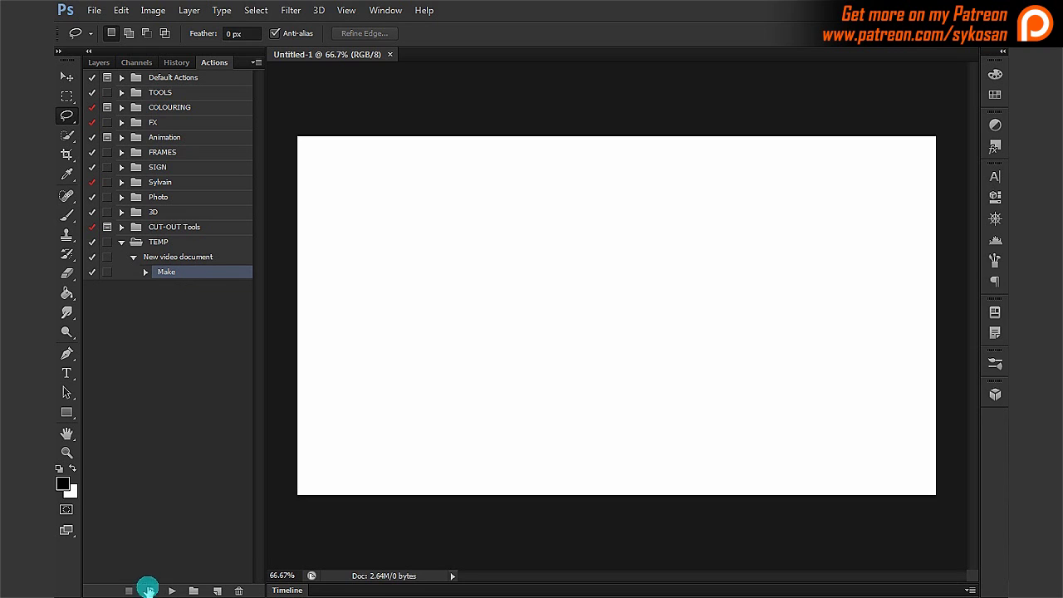
left_click(207, 257)
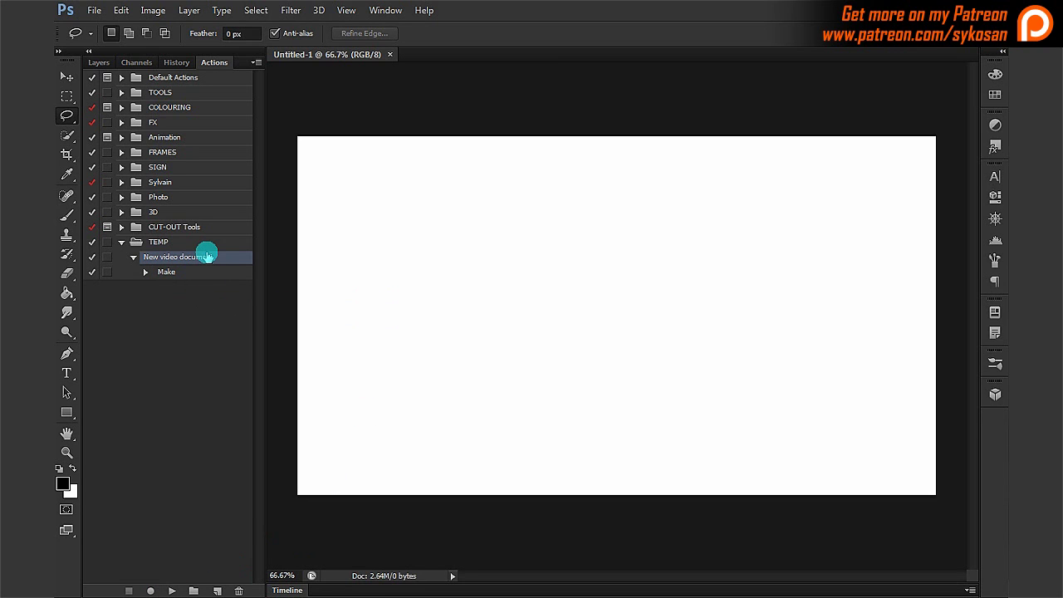
left_click(133, 256)
left_click(133, 257)
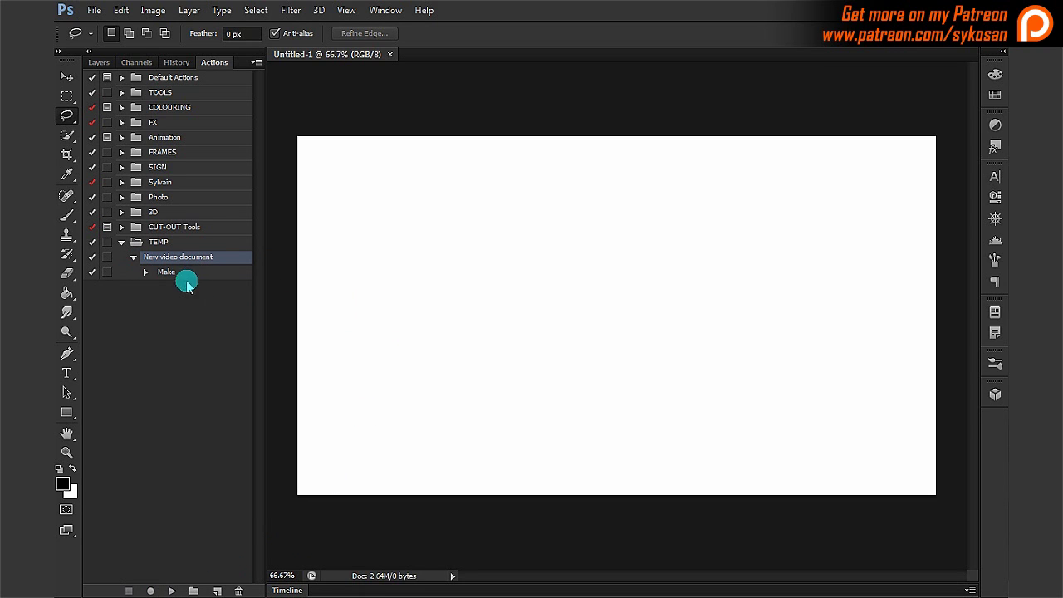
left_click(133, 256)
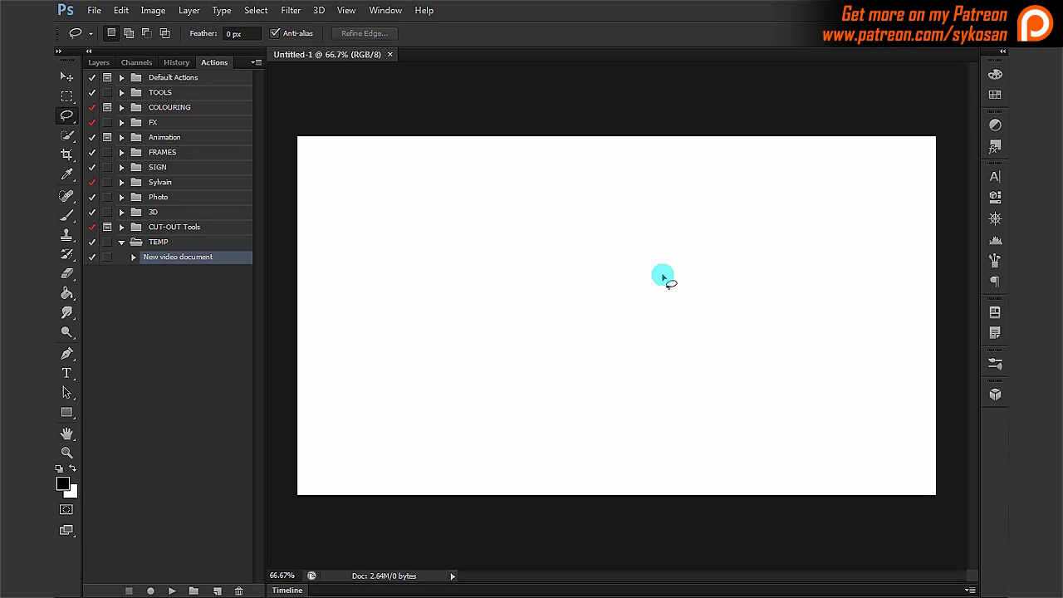
Add a black Solid Color fill layer, Color Fill 1.
left_click(100, 63)
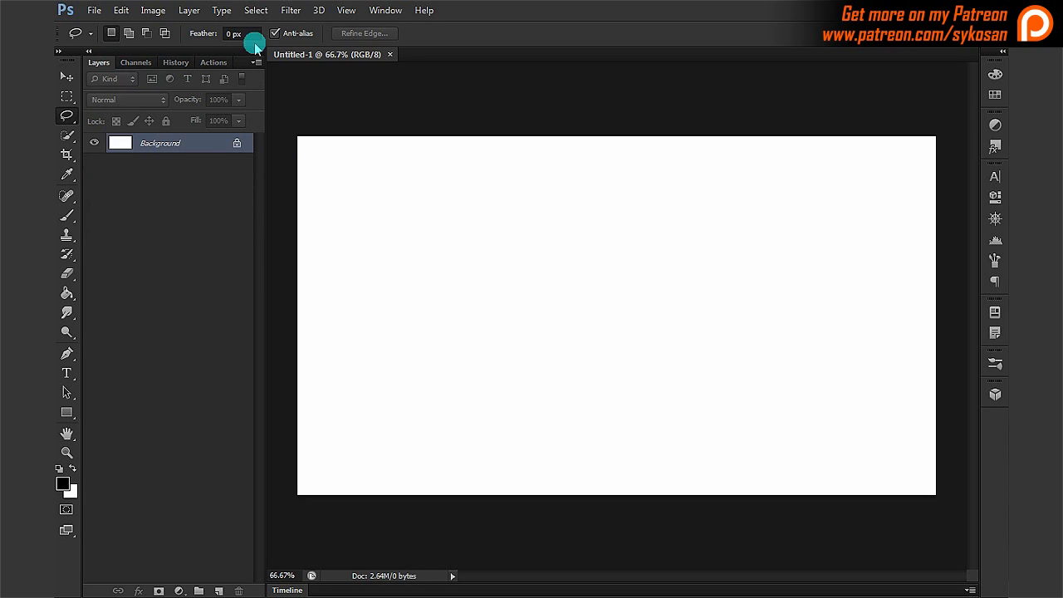
left_click(179, 591)
left_click(218, 266)
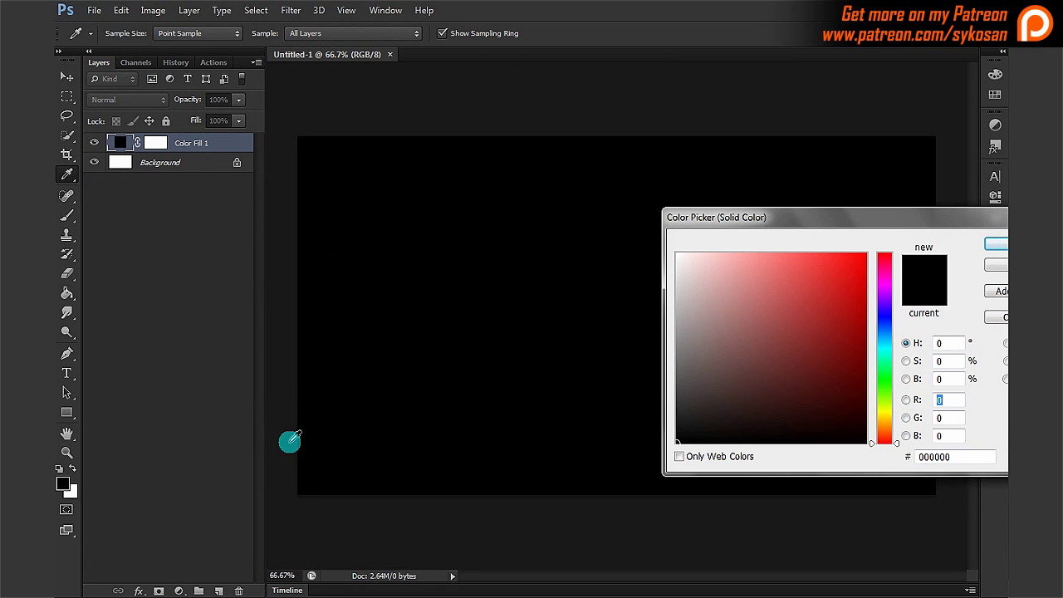
left_click_drag(910, 221, 611, 215)
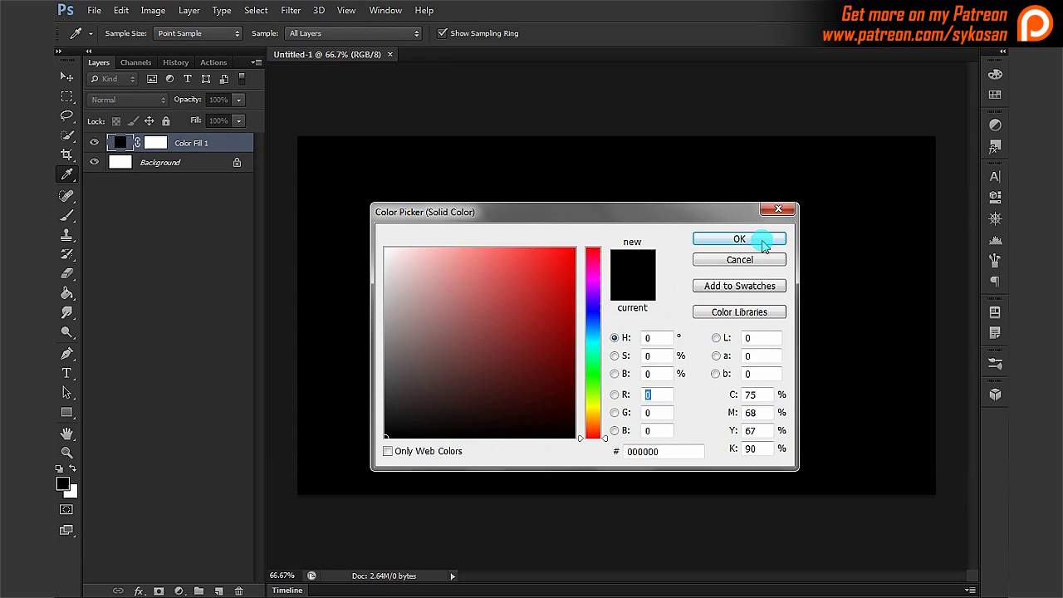
left_click(764, 243)
key("l")
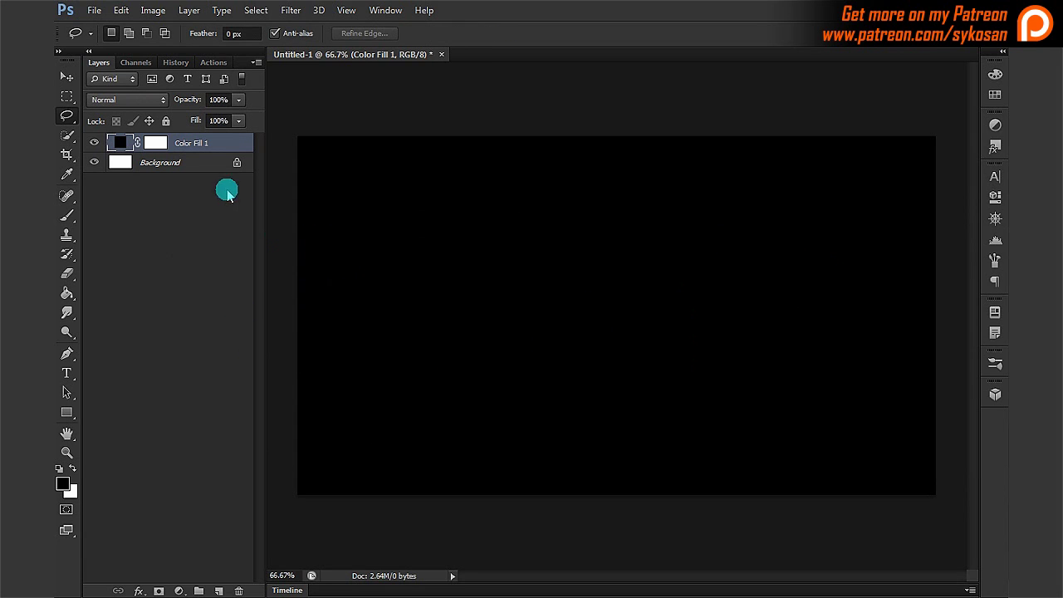
Fill the Color Fill 1 mask with black to hide the fill.
left_click(156, 143)
key("x")
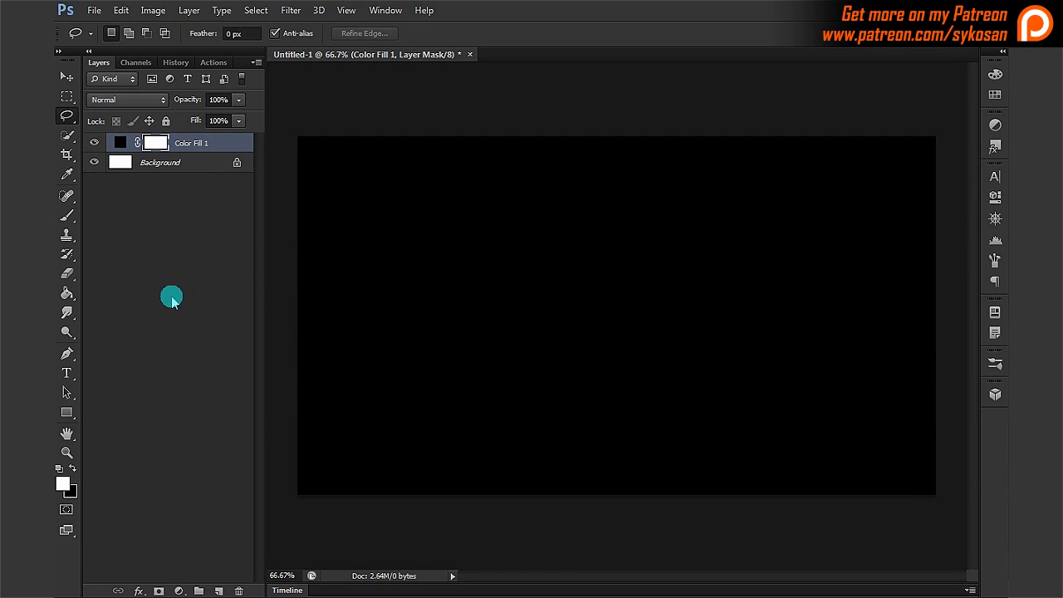
left_click(66, 294)
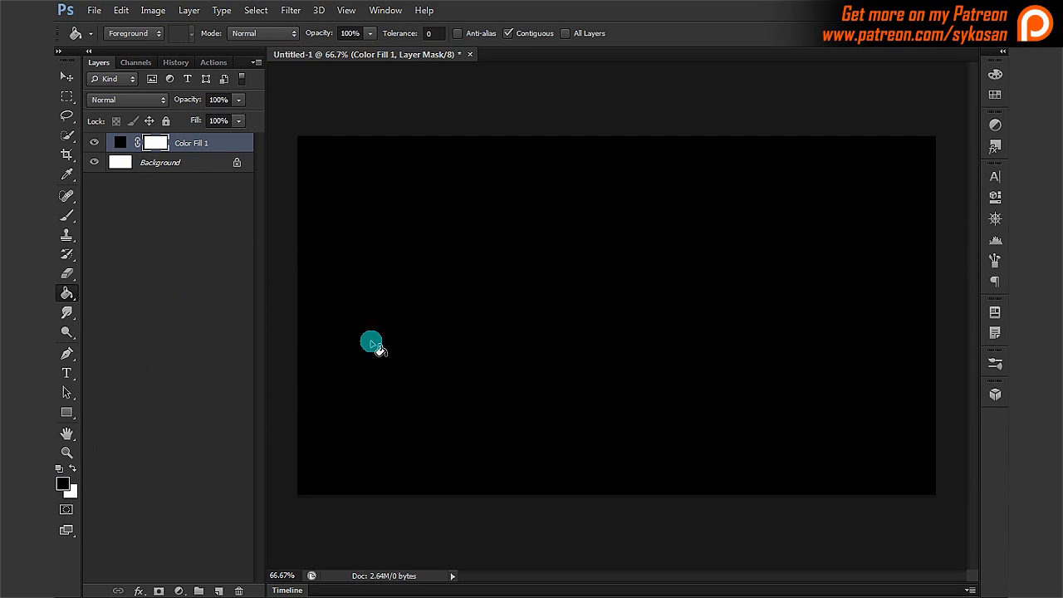
left_click(504, 302)
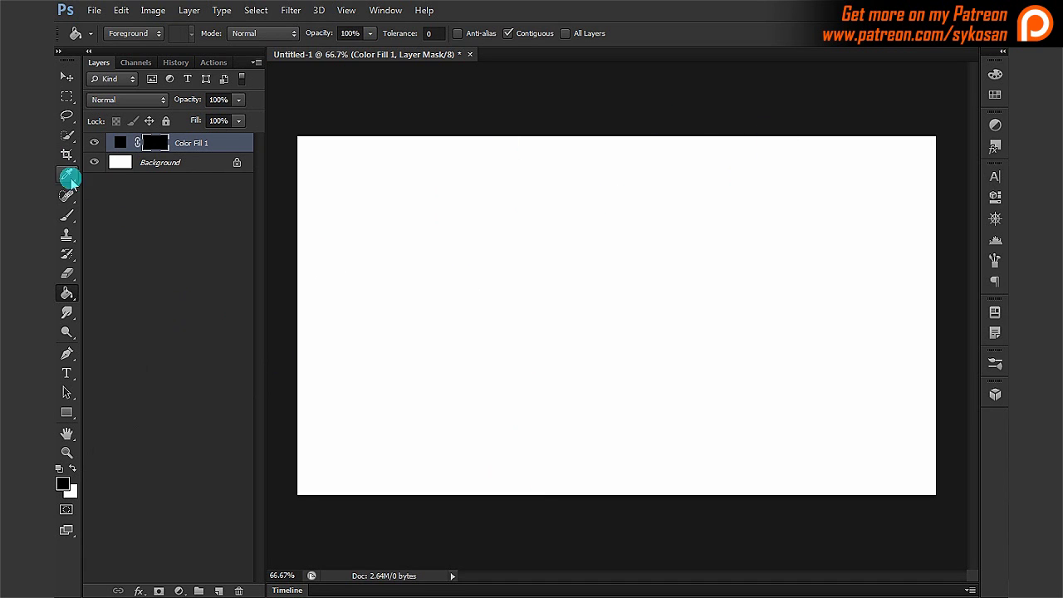
Brush a zigzag stroke into the mask with a size-15 white brush, then delete Color Fill 1.
left_click(67, 215)
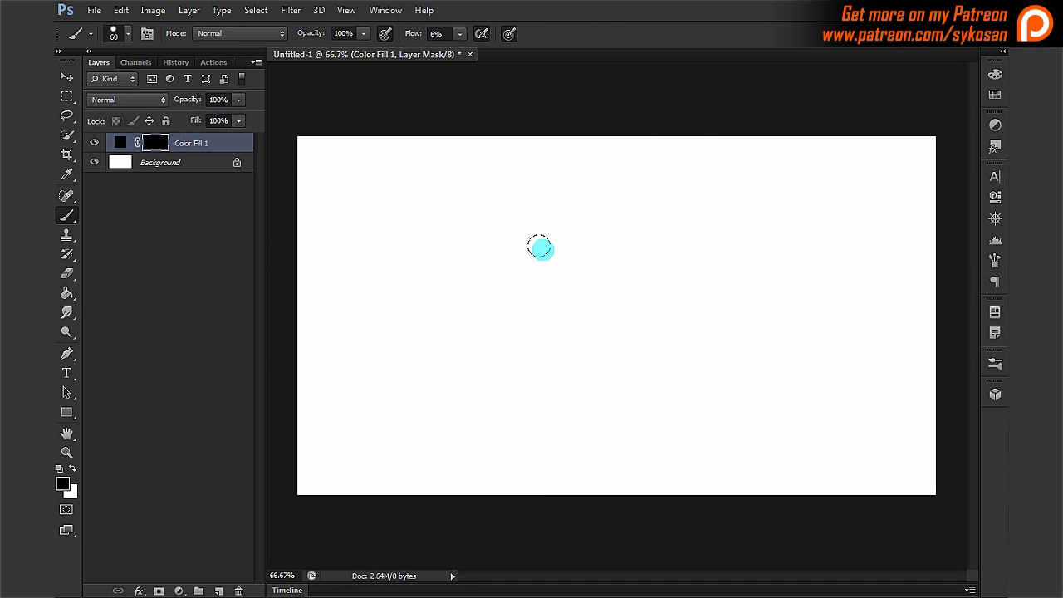
key("x")
key("bracketleft")
key("bracketleft")
key("bracketleft")
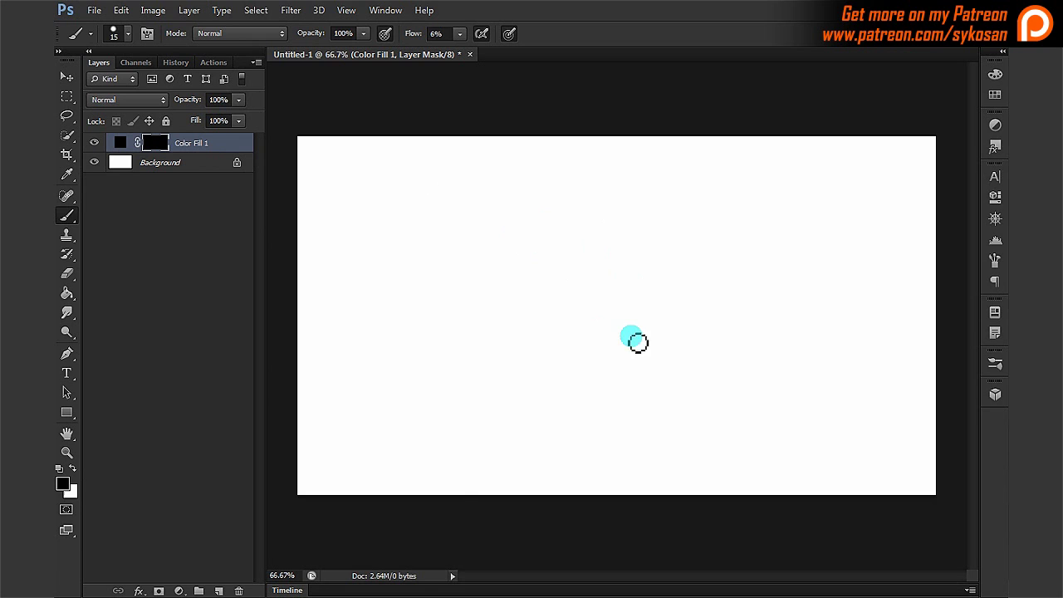
left_click_drag(625, 191, 611, 276)
mouse_move(648, 310)
left_mouse_down()
mouse_move(730, 392)
mouse_move(762, 271)
mouse_move(798, 415)
left_mouse_up()
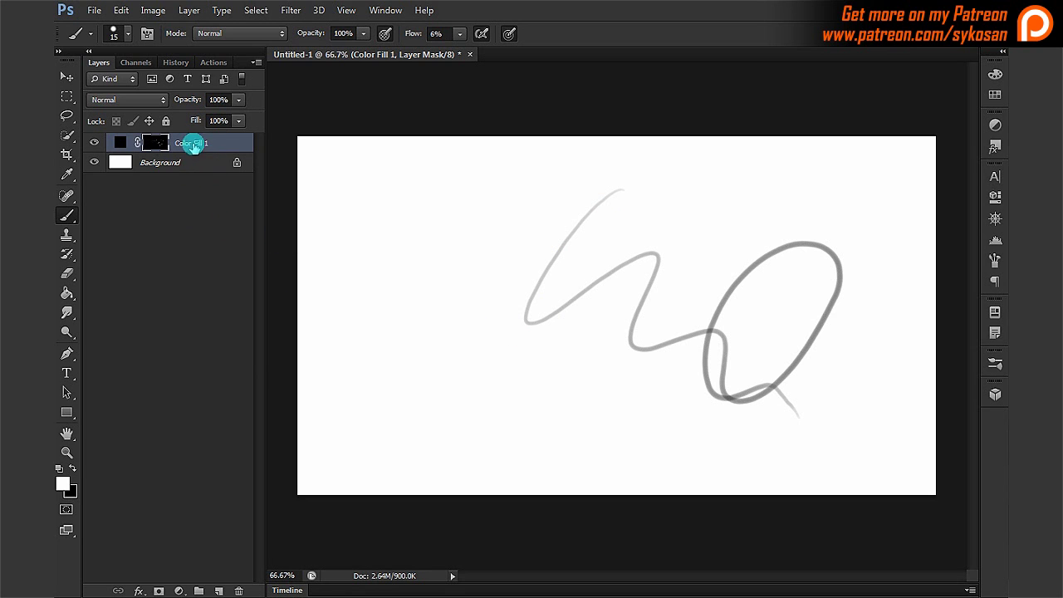
left_click_drag(194, 147, 240, 586)
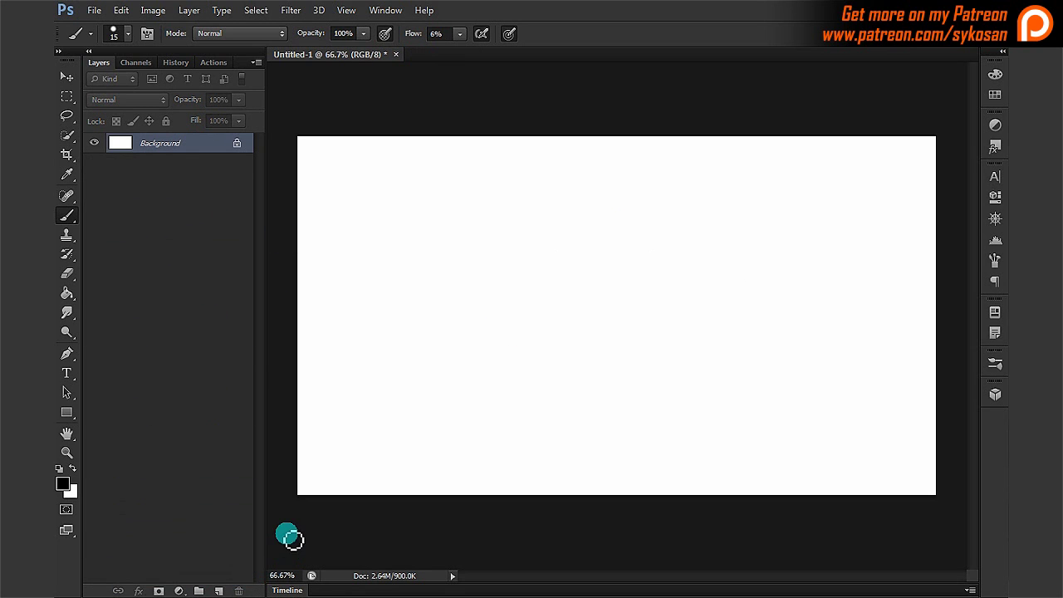
Create and start recording a 'New line layer' action in TEMP, then return to Layers.
left_click(216, 62)
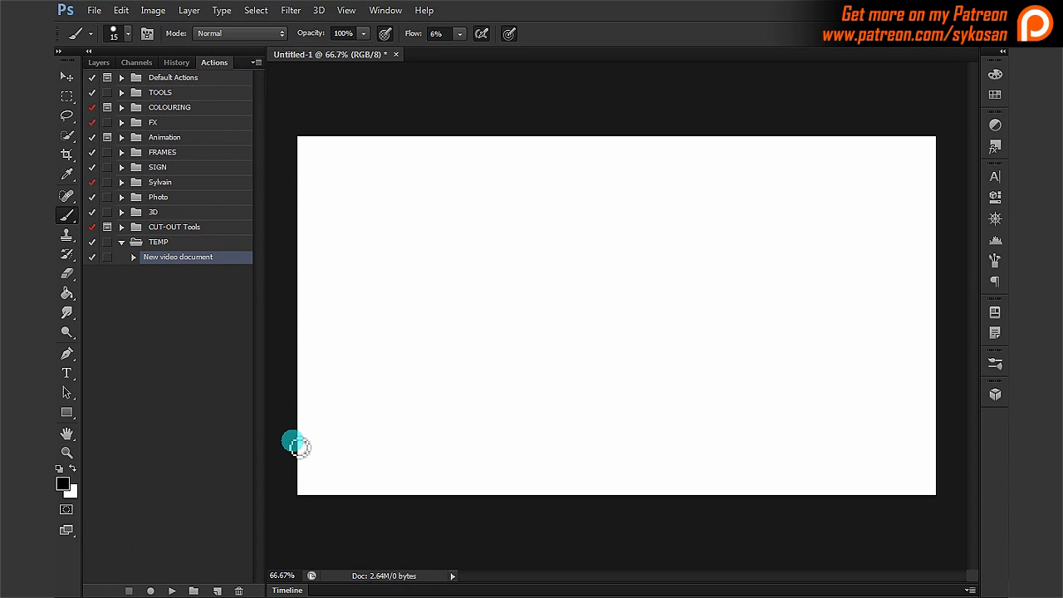
left_click(217, 591)
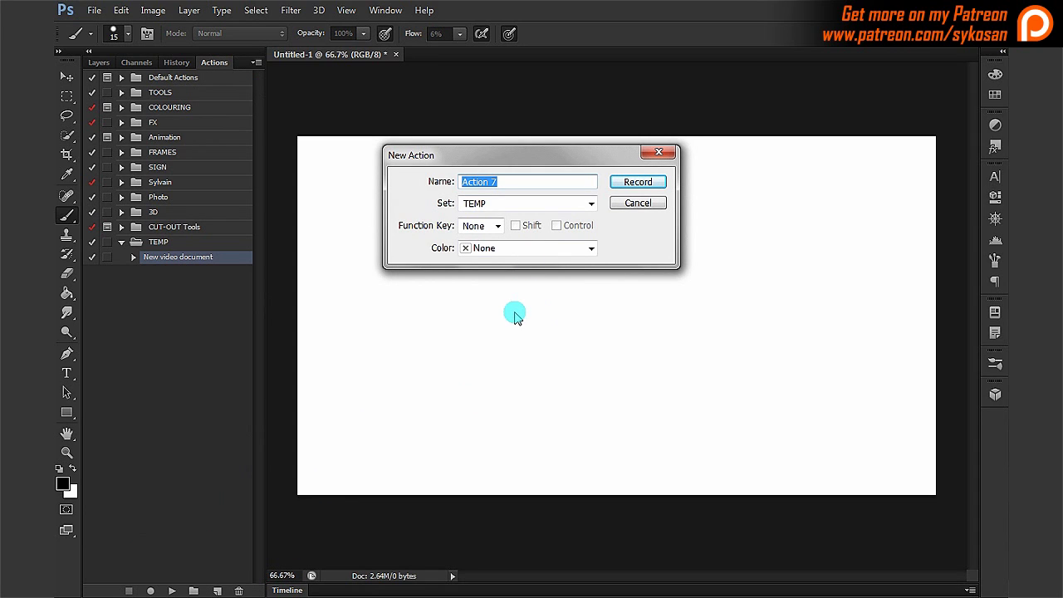
type("New line")
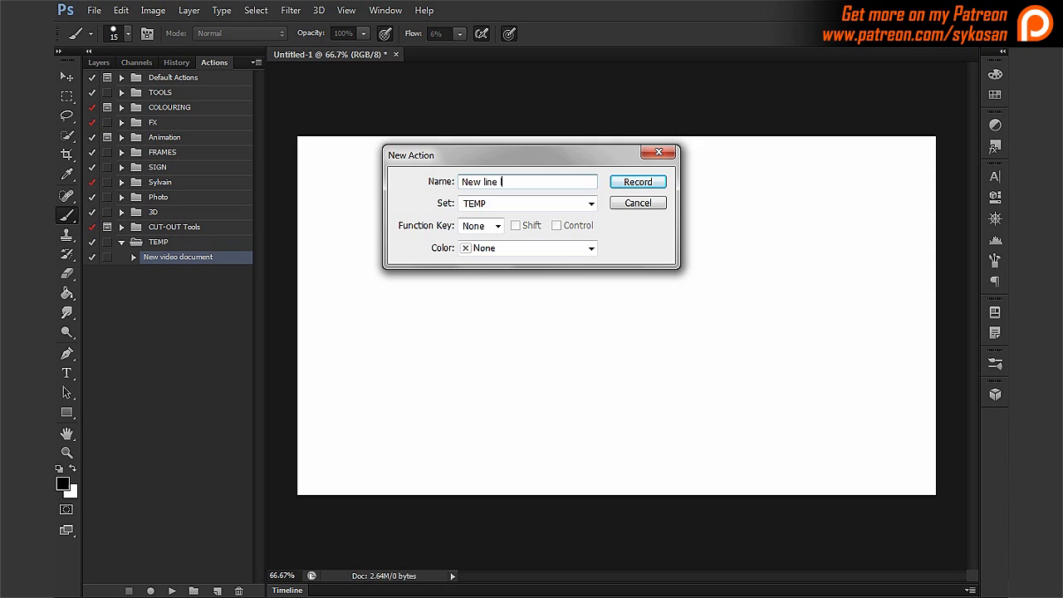
type(" layer")
key("Return")
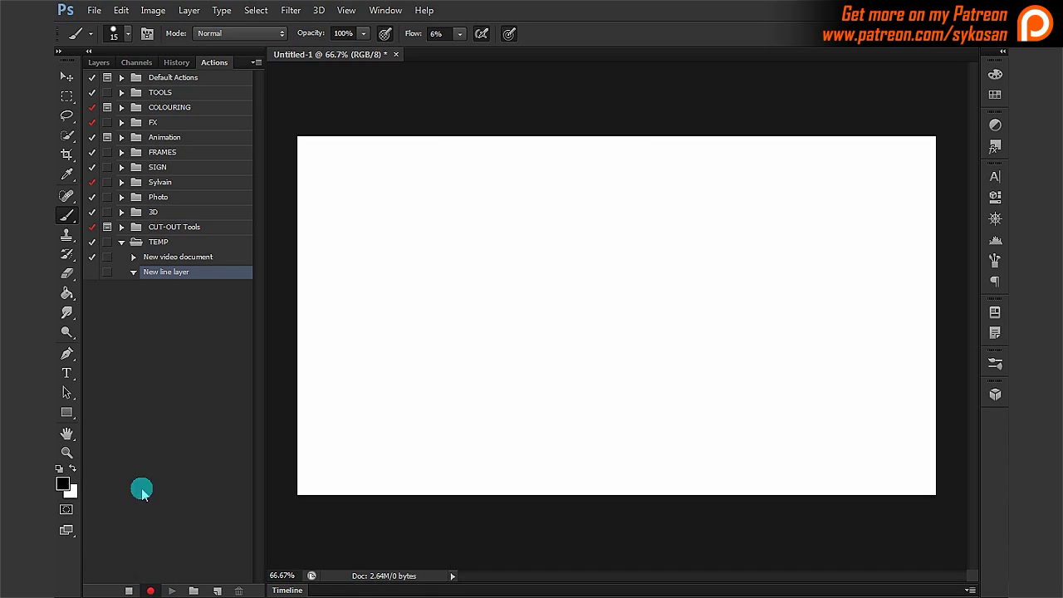
left_click(96, 61)
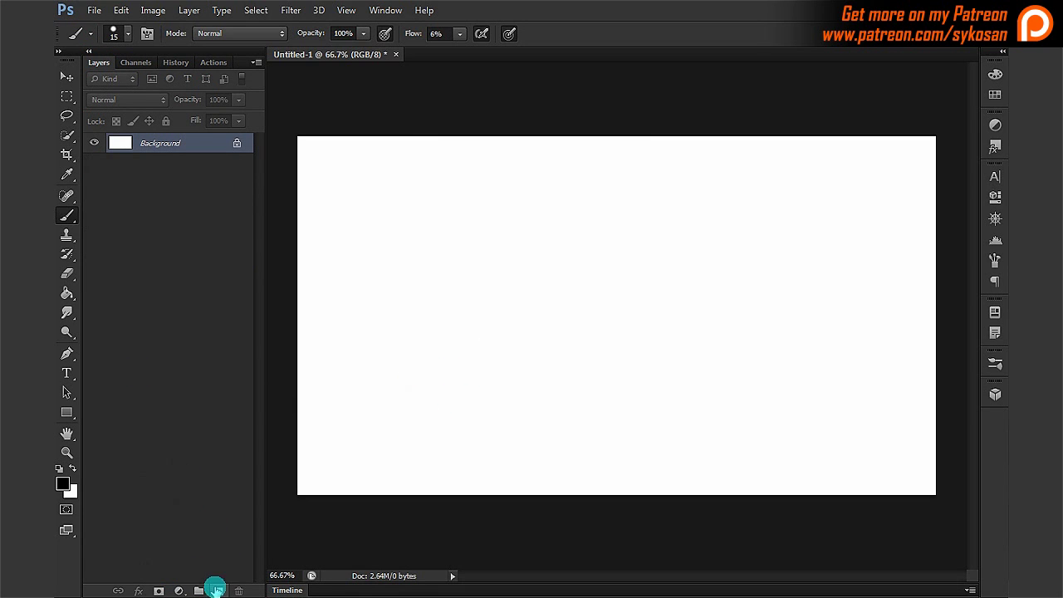
Record adding a black Solid Color fill layer.
left_click(178, 590)
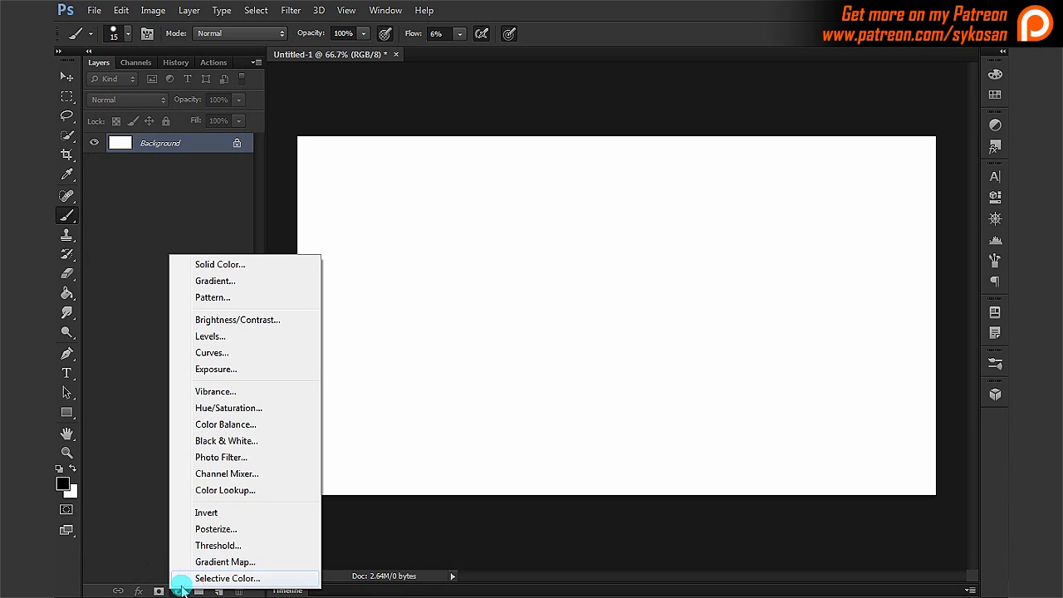
left_click(249, 266)
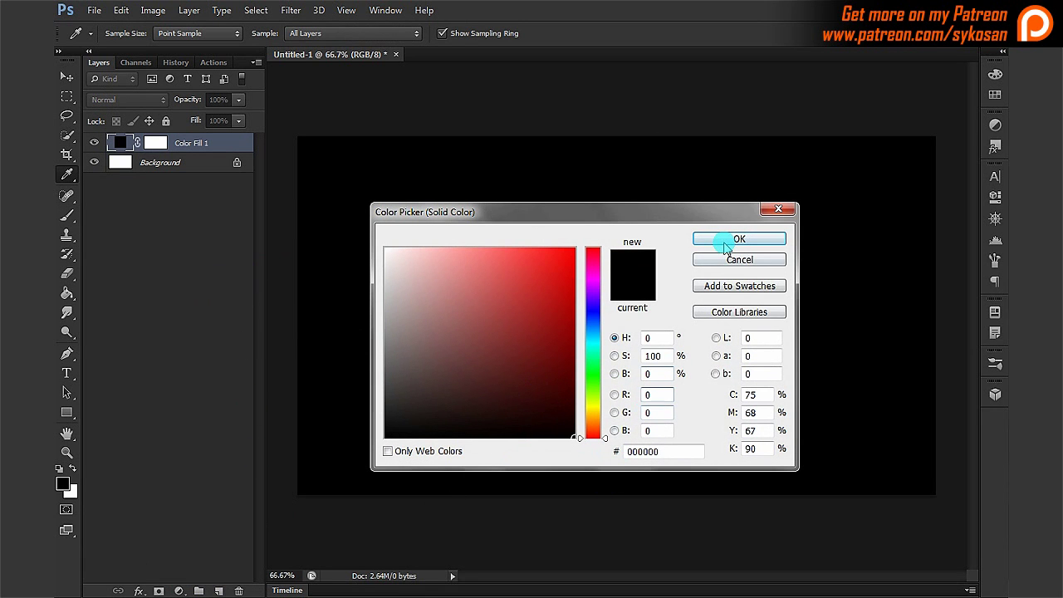
left_click(726, 247)
key("b")
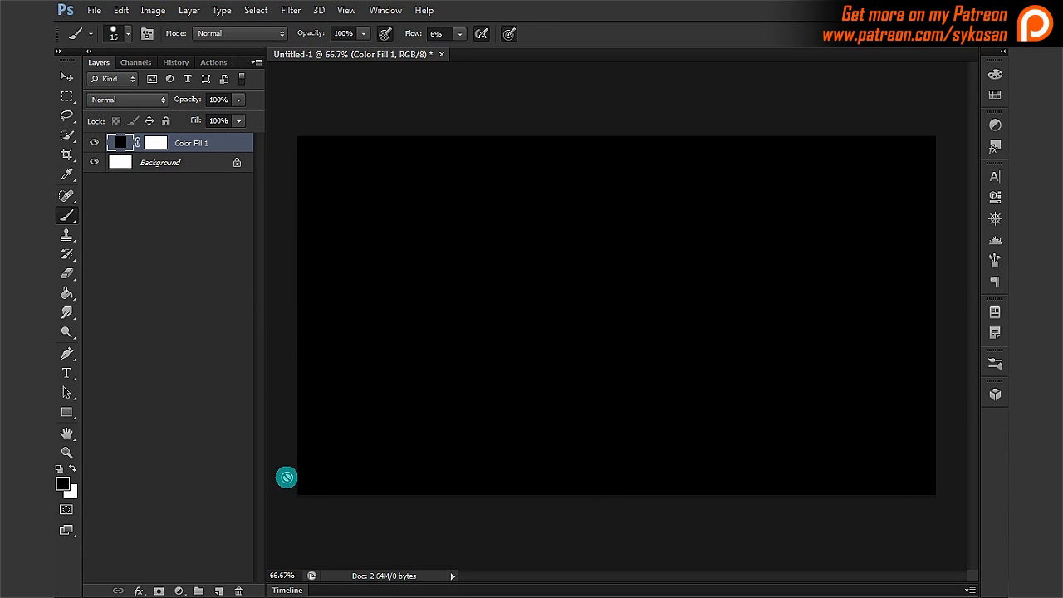
Unlink and select the Color Fill 1 mask, then fill it with Black via Edit > Fill.
left_click(137, 144)
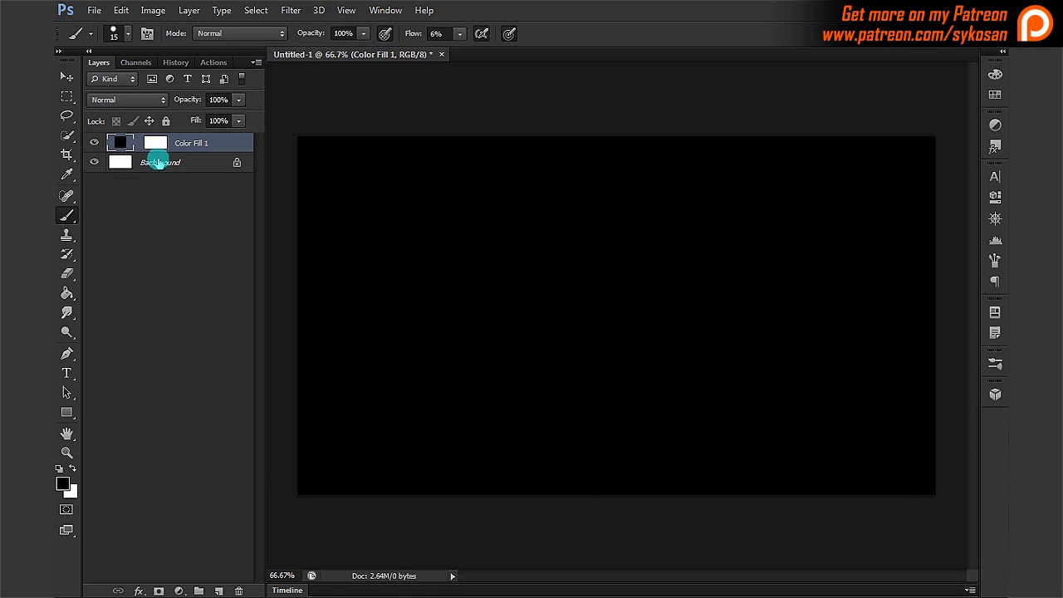
left_click(154, 143)
key("x")
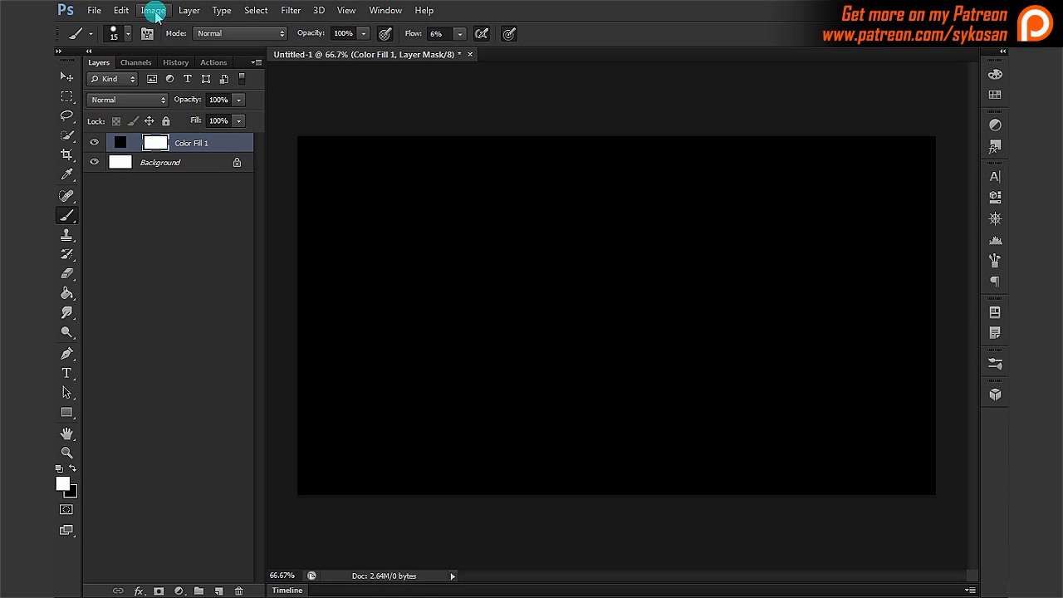
left_click(188, 10)
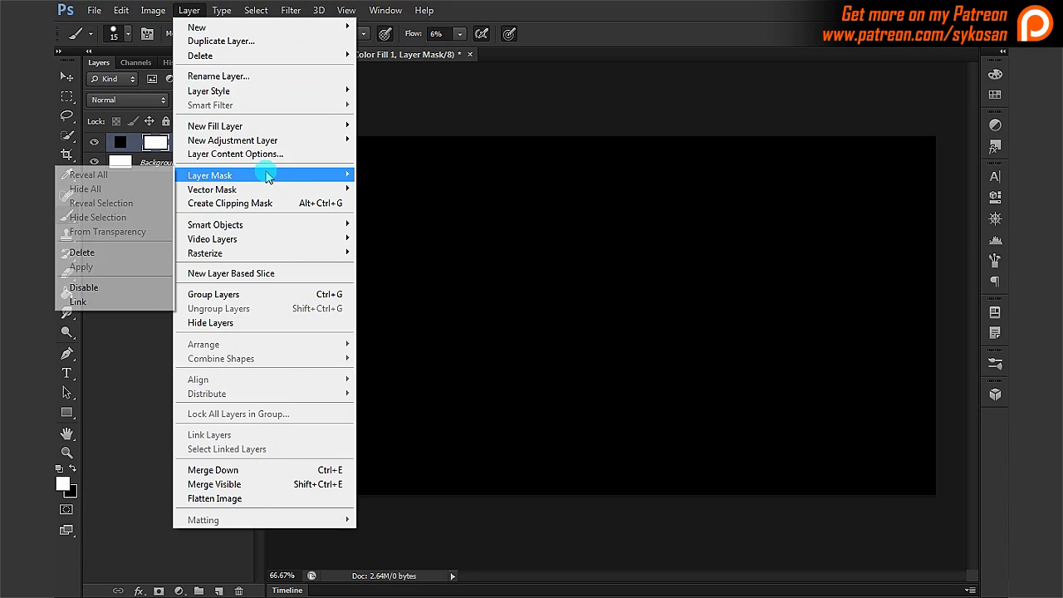
mouse_move(153, 10)
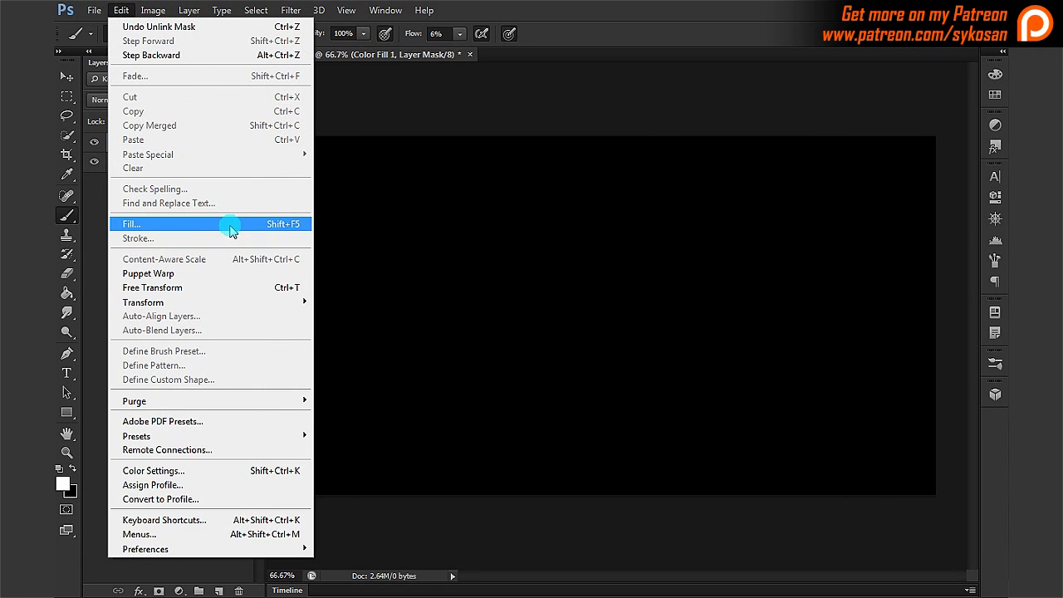
left_click(232, 226)
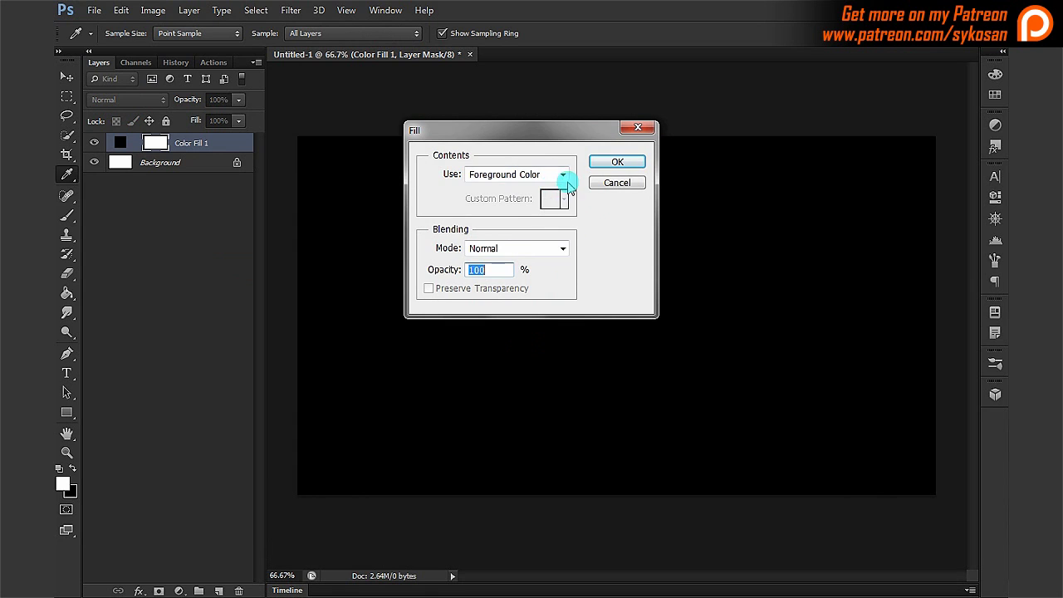
left_click(564, 176)
left_click(531, 285)
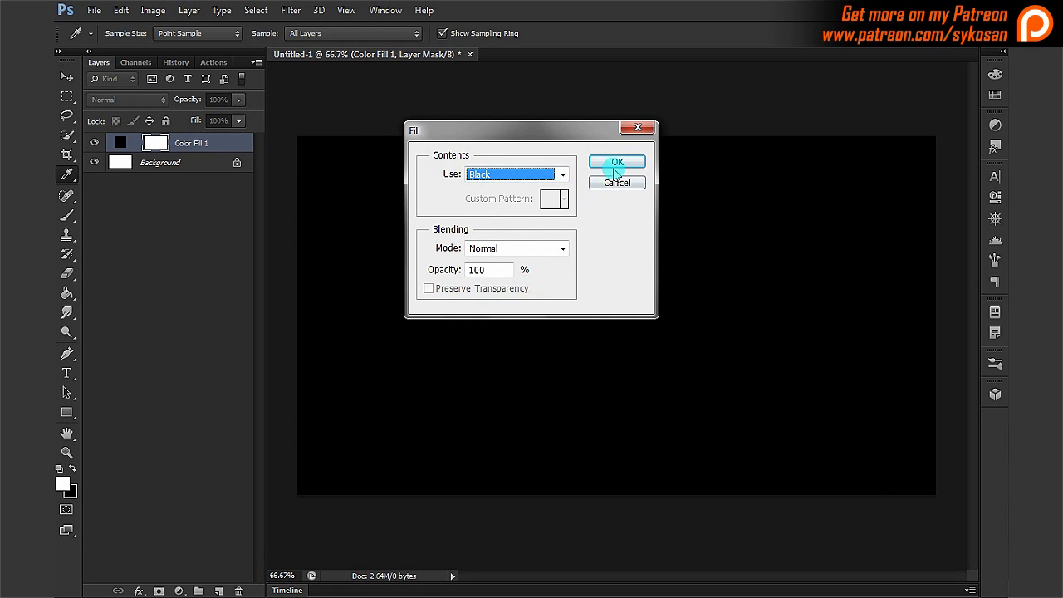
left_click(616, 163)
key("b")
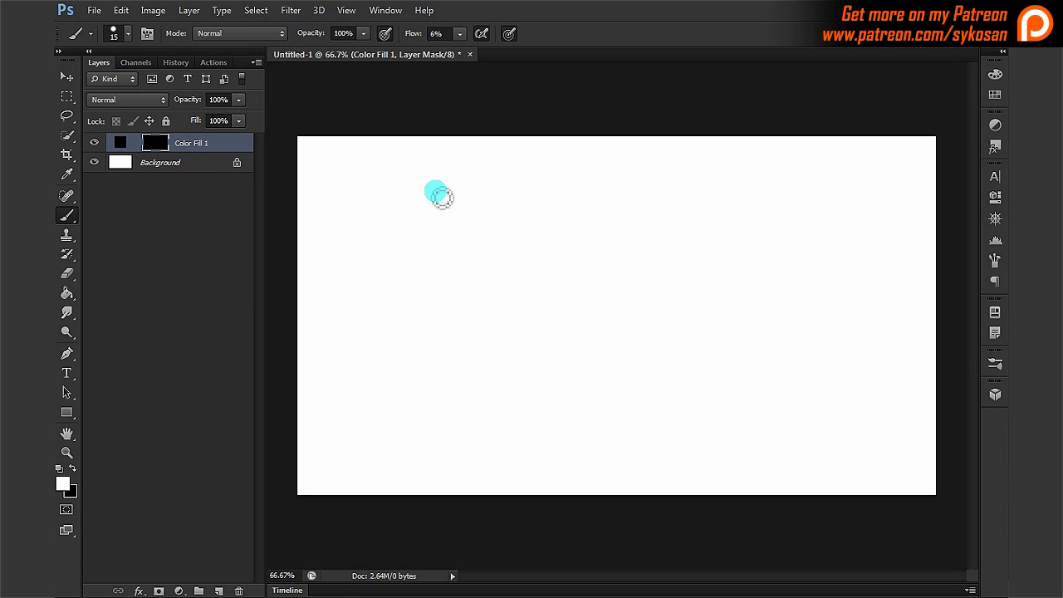
Choose the 254 px Target brush preset.
left_click(127, 35)
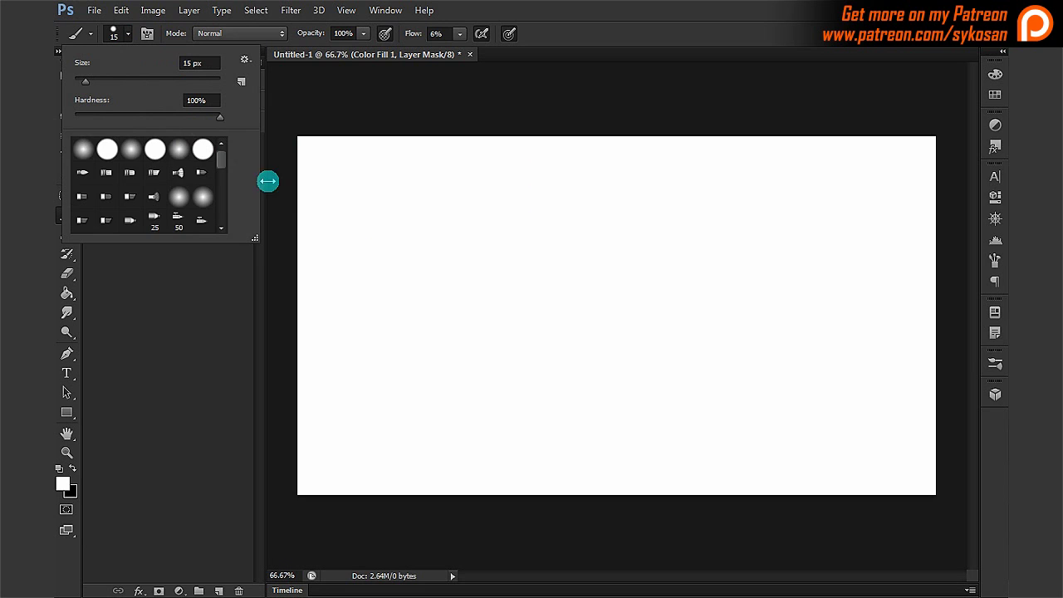
left_click_drag(222, 160, 226, 213)
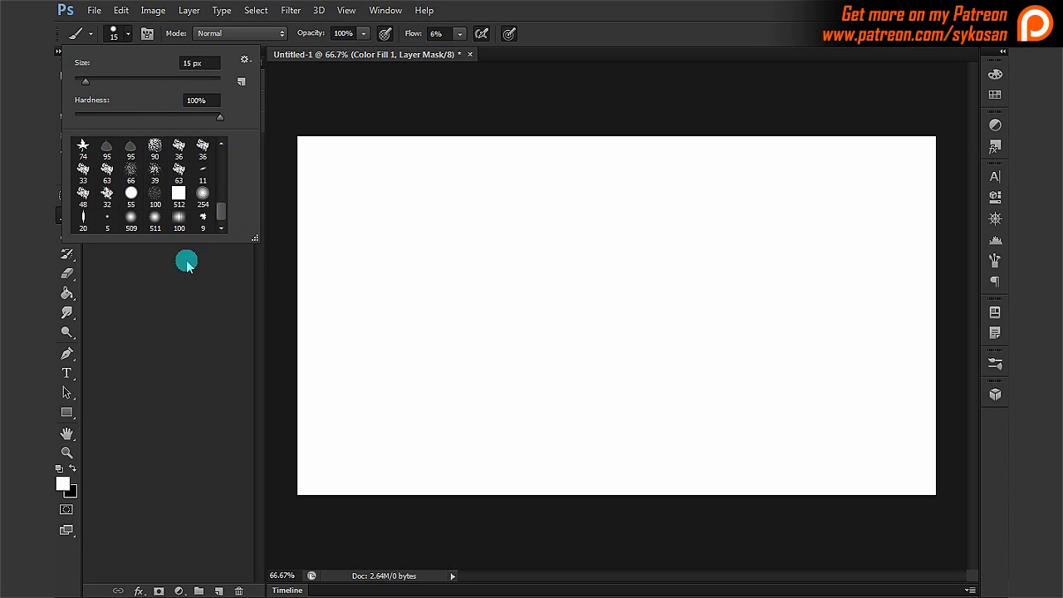
left_click(204, 195)
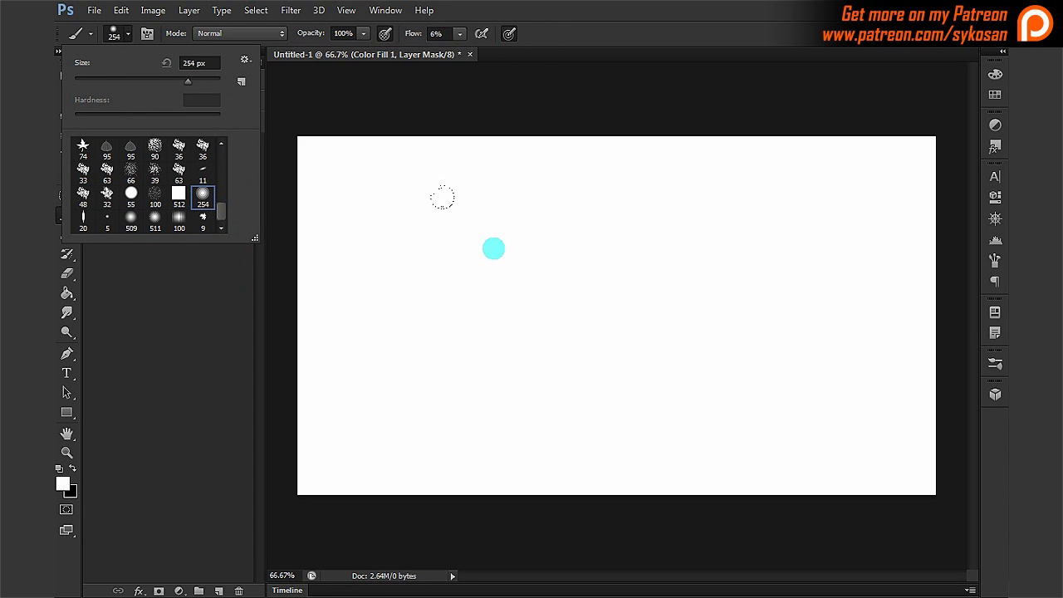
left_click(579, 35)
Rename the Color Fill 1 layer to 'line' and return to the recorded actions list.
left_click(214, 63)
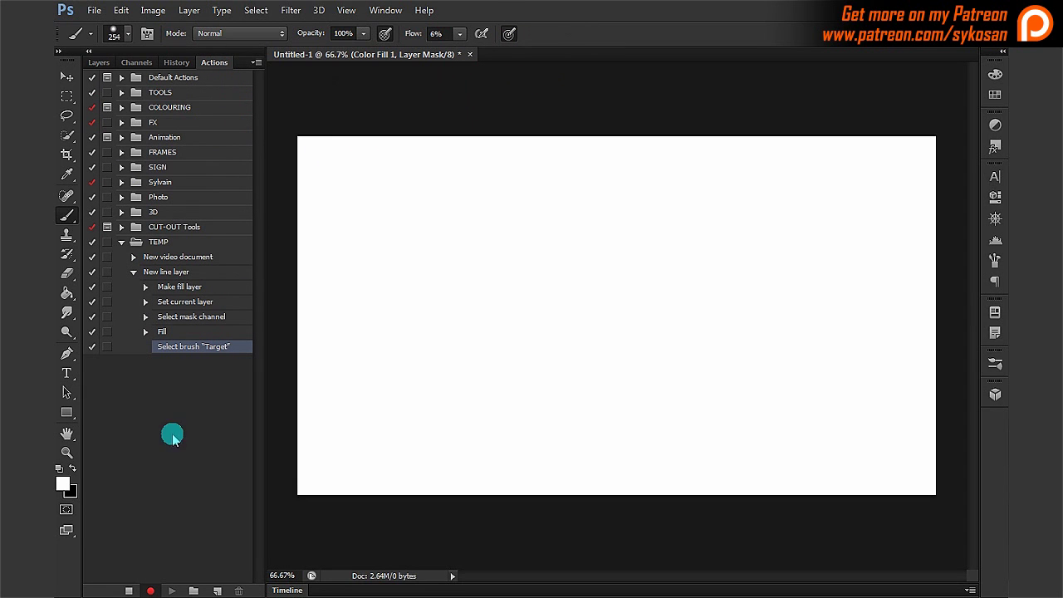
left_click(99, 63)
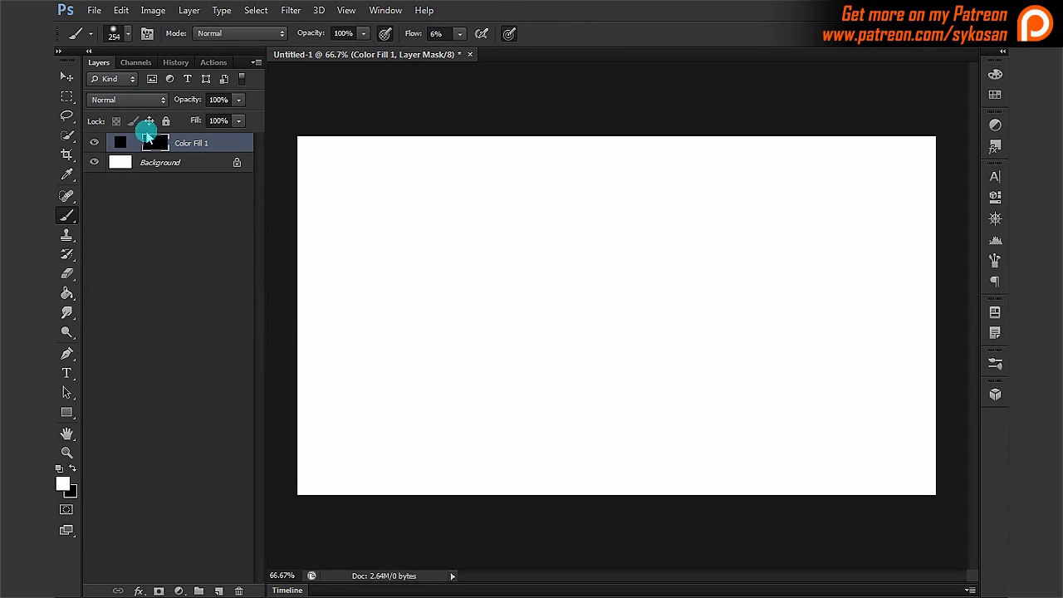
double_click(195, 143)
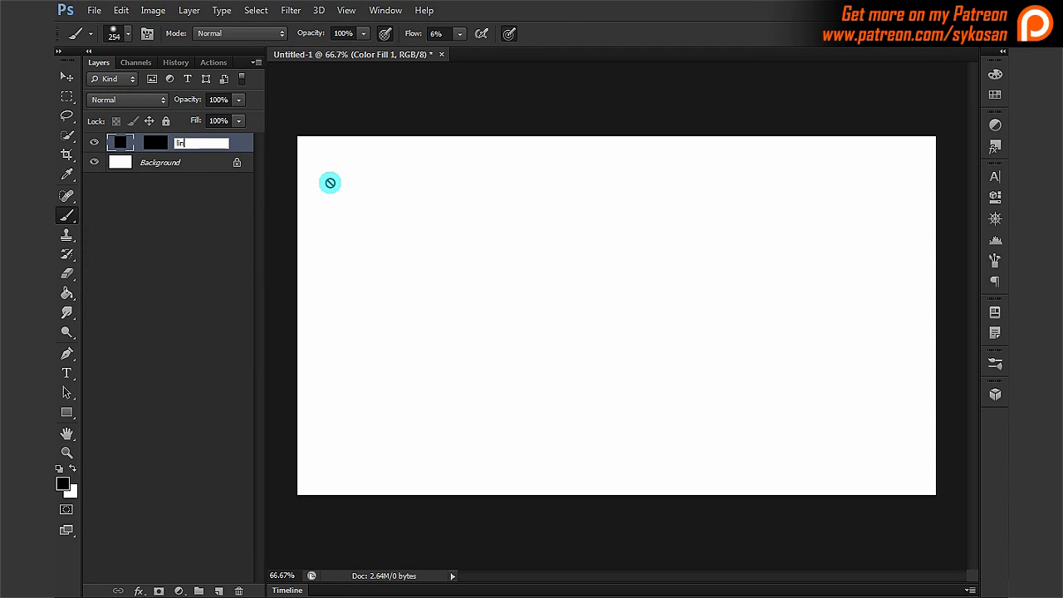
key("Return")
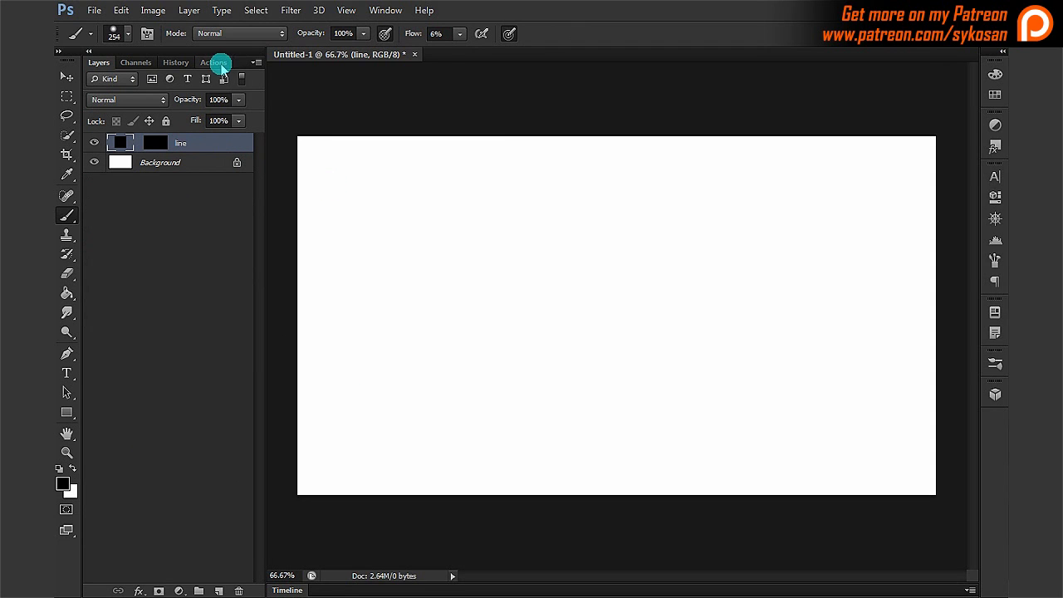
left_click(213, 63)
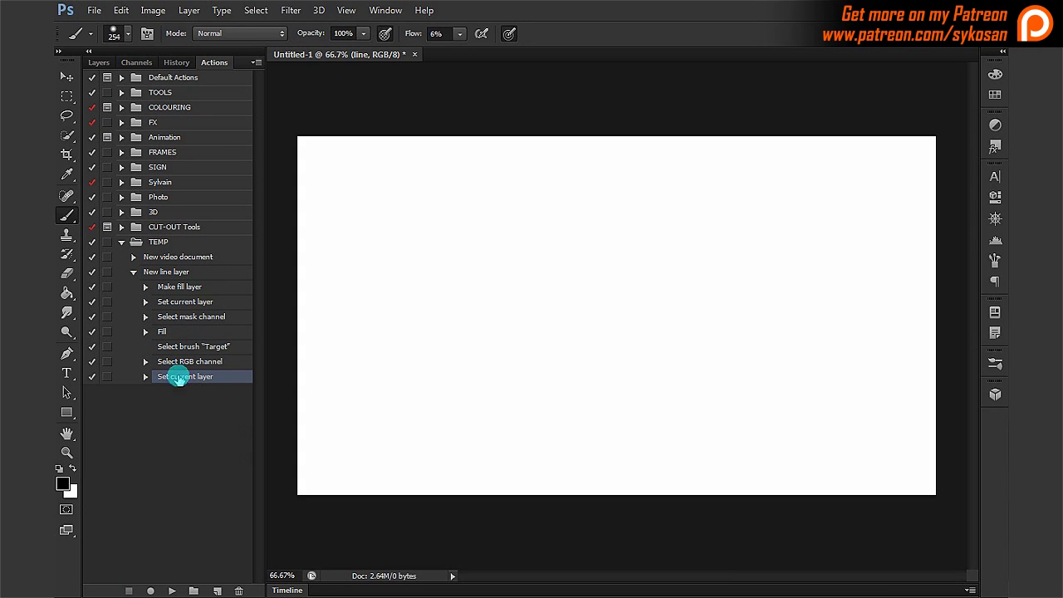
Select the New line layer action and delete the existing line layer.
left_click(191, 274)
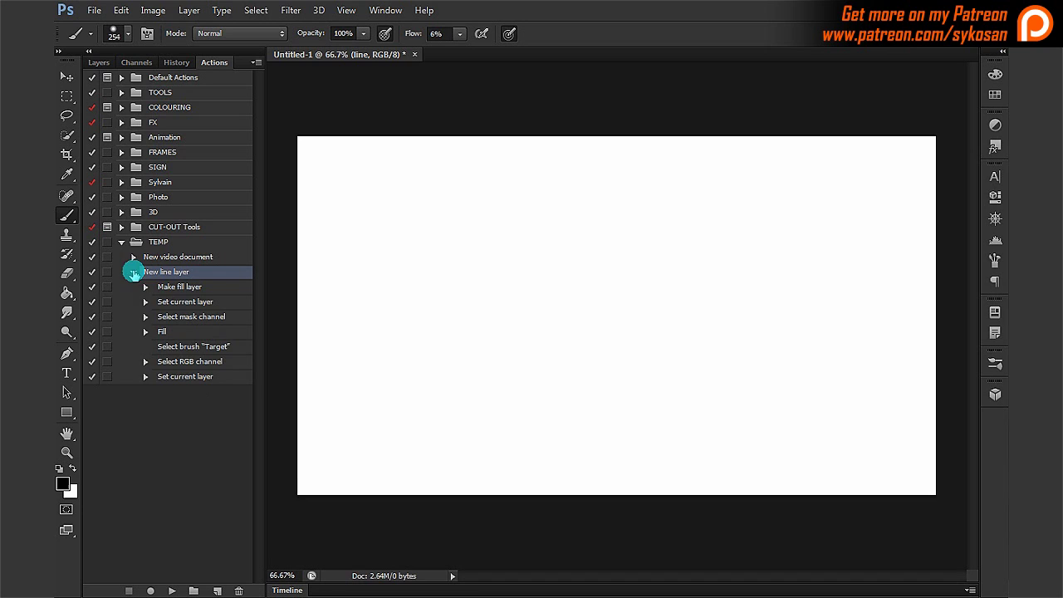
left_click(133, 272)
left_click(133, 272)
left_click(133, 272)
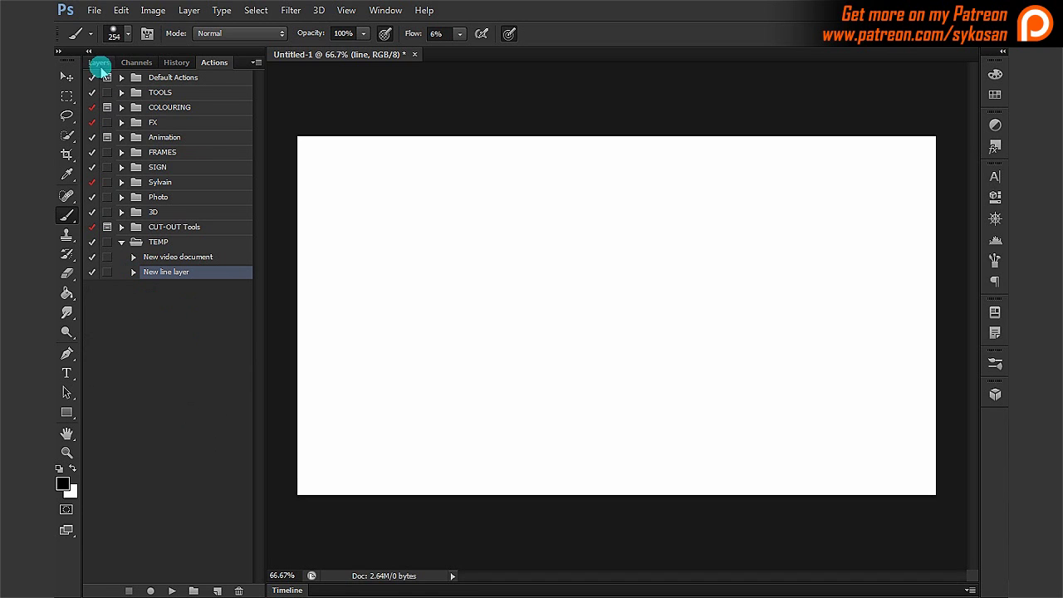
left_click(100, 64)
left_click_drag(208, 146, 239, 582)
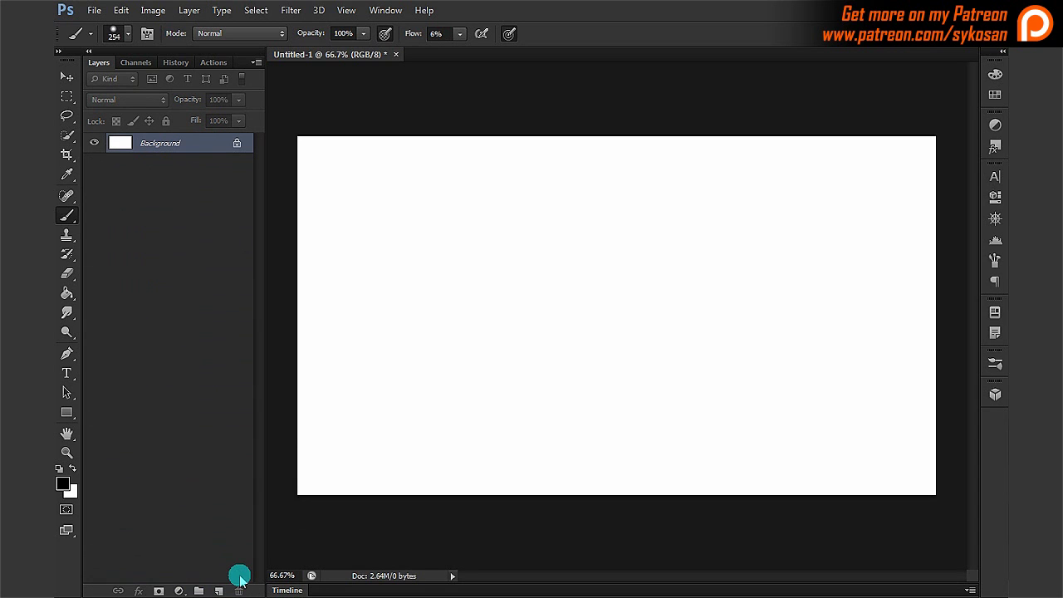
Play the New line layer action and view the recreated line layer.
left_click(214, 63)
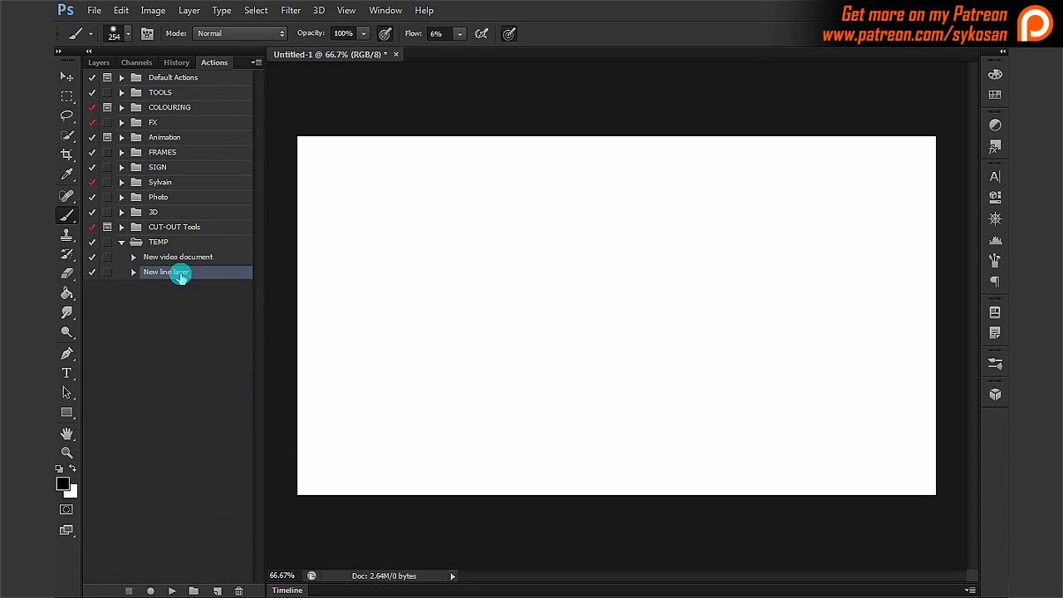
left_click(170, 591)
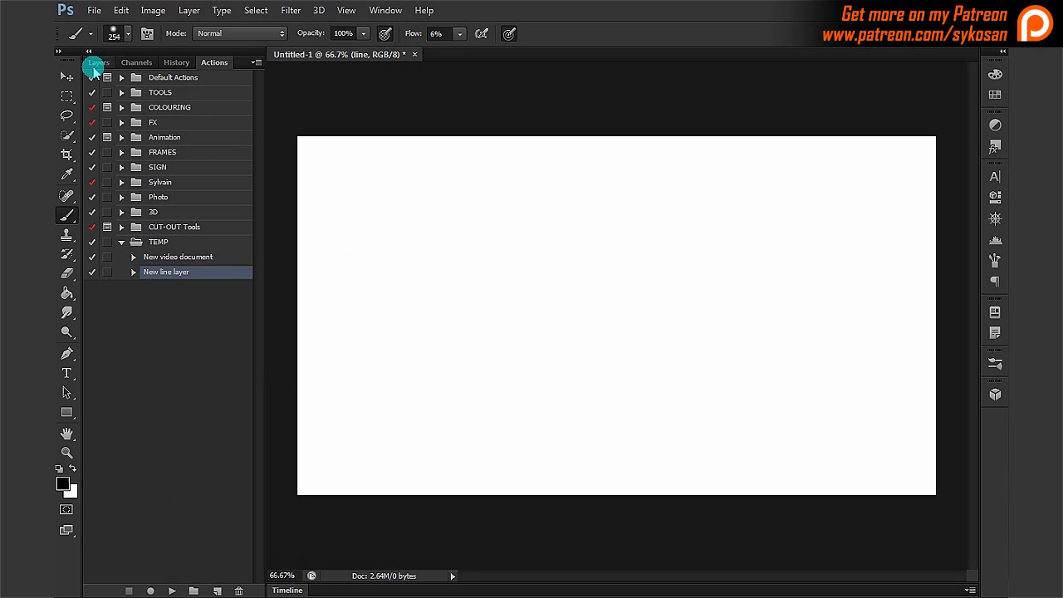
left_click(99, 62)
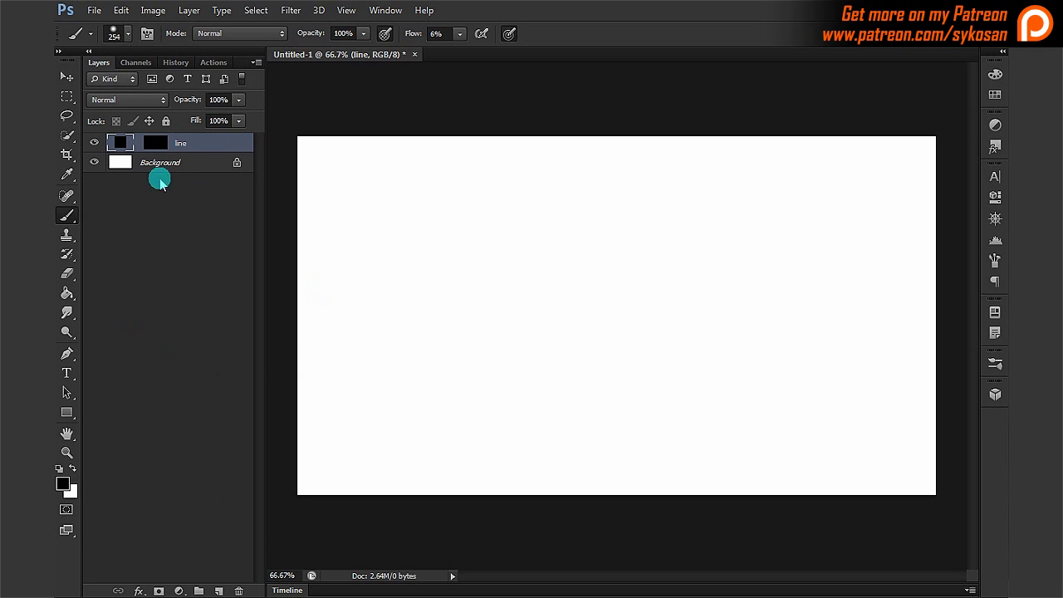
Brush a soft grey blob into the line mask, then a darker zigzag at 70% flow.
left_click(156, 143)
key("x")
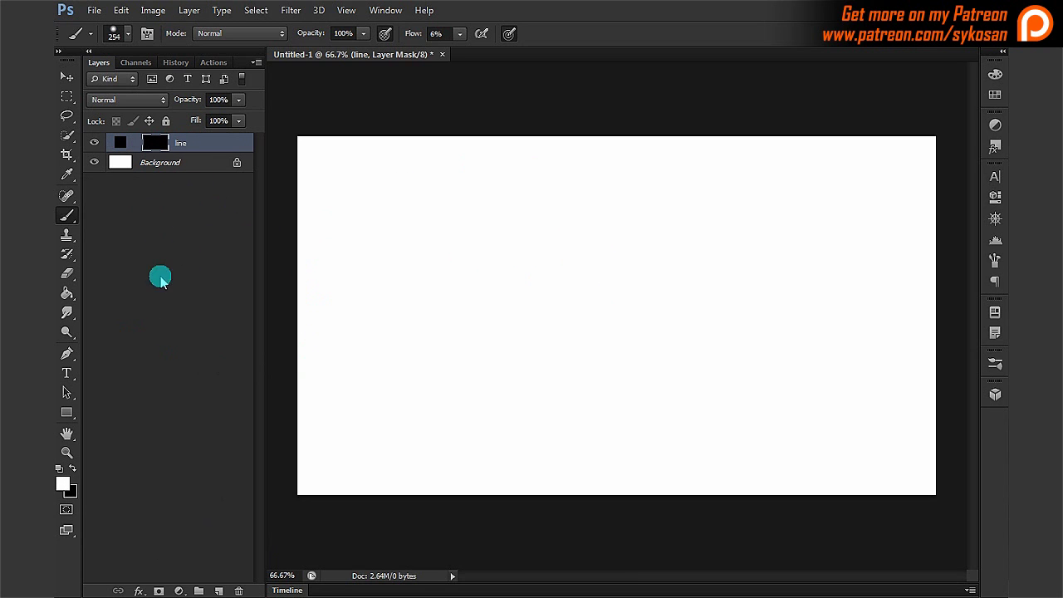
mouse_move(573, 217)
left_mouse_down()
mouse_move(606, 280)
mouse_move(682, 191)
mouse_move(723, 382)
mouse_move(666, 240)
left_mouse_up()
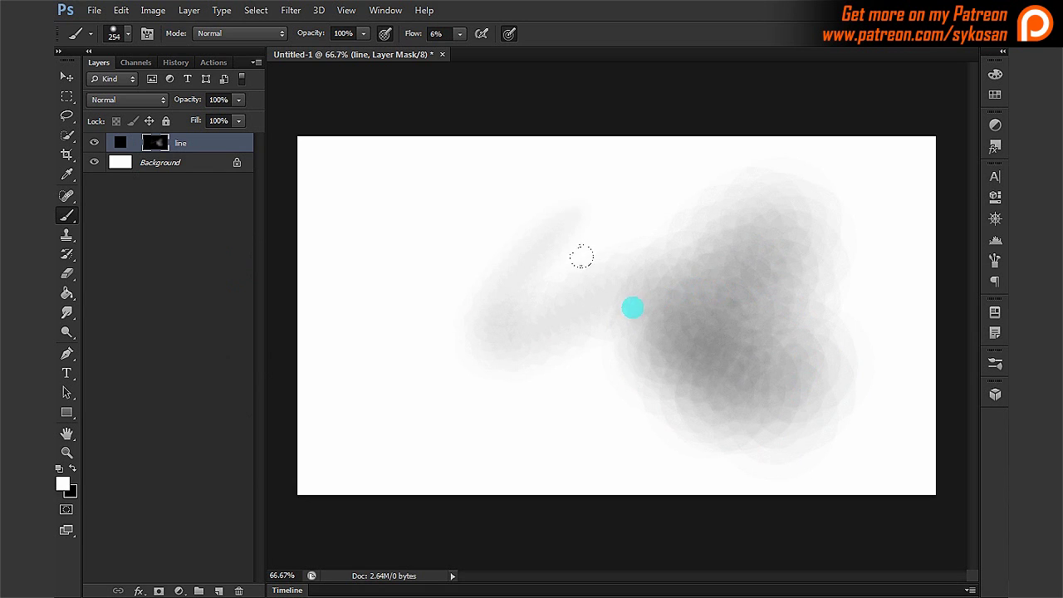
mouse_move(581, 257)
left_mouse_down()
mouse_move(628, 228)
mouse_move(714, 243)
mouse_move(632, 274)
left_mouse_up()
left_click(460, 34)
left_click_drag(461, 51, 509, 51)
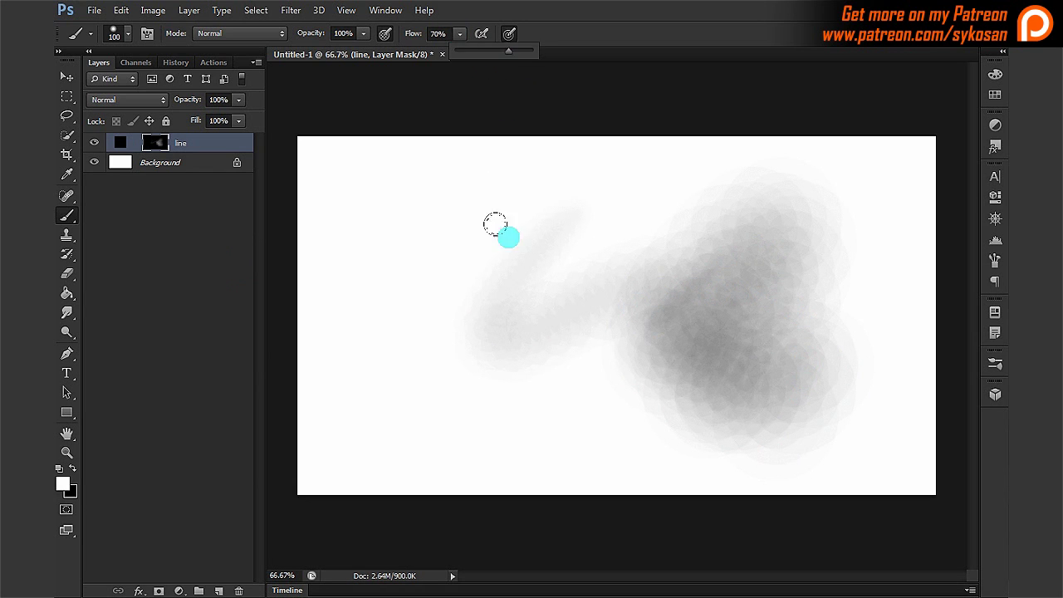
mouse_move(509, 218)
left_mouse_down()
mouse_move(682, 380)
mouse_move(742, 373)
left_mouse_up()
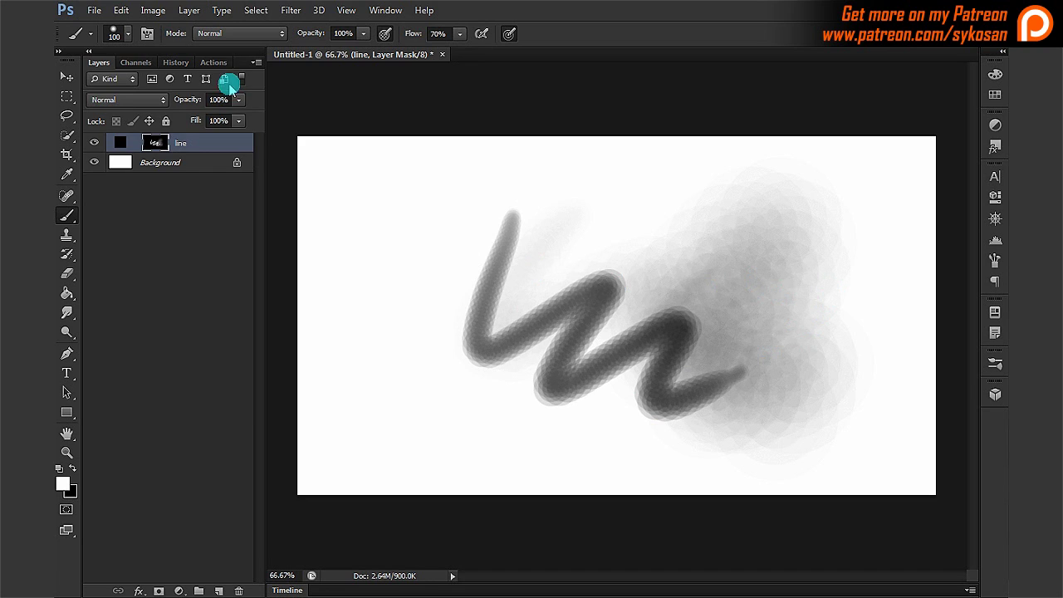
left_click(213, 62)
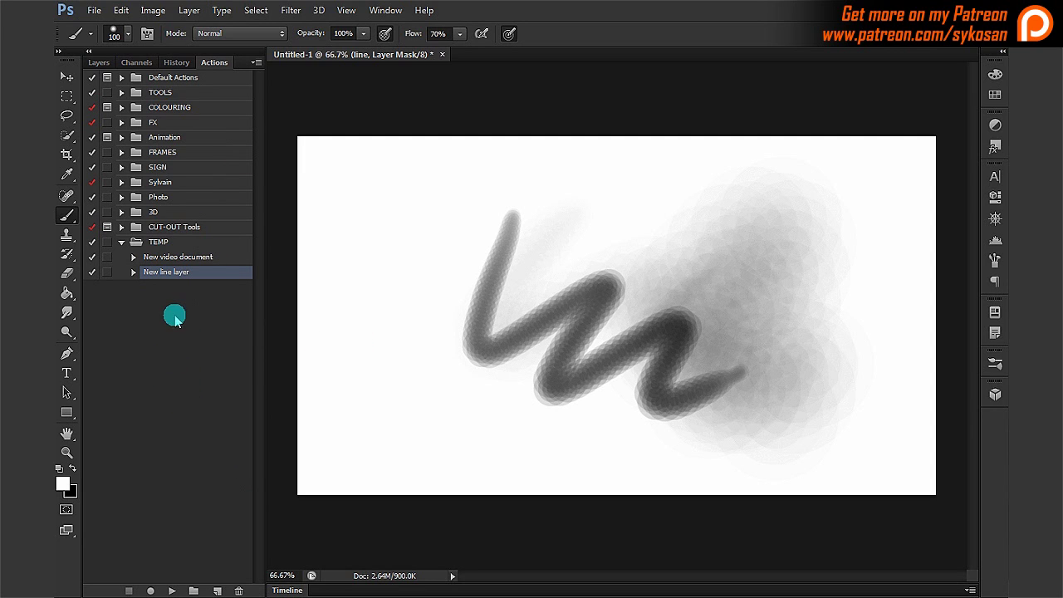
left_click(158, 243)
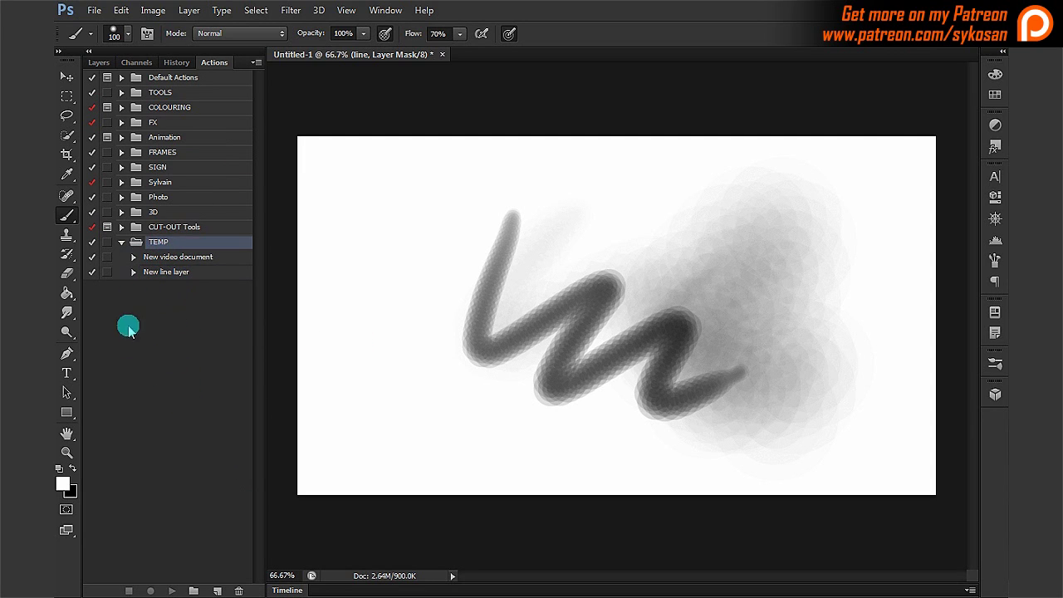
left_click(180, 274)
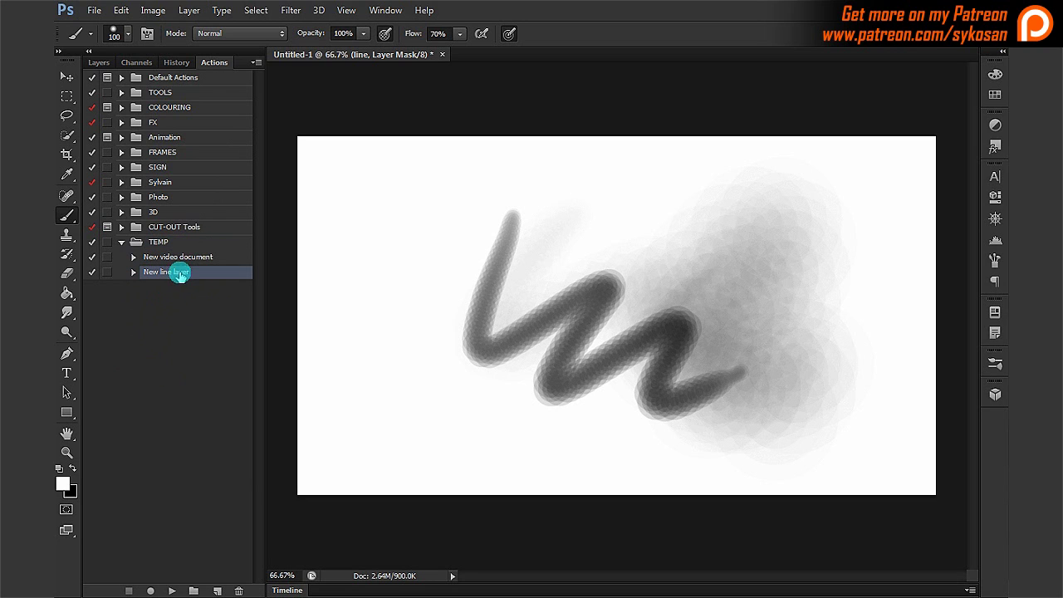
left_click(163, 243)
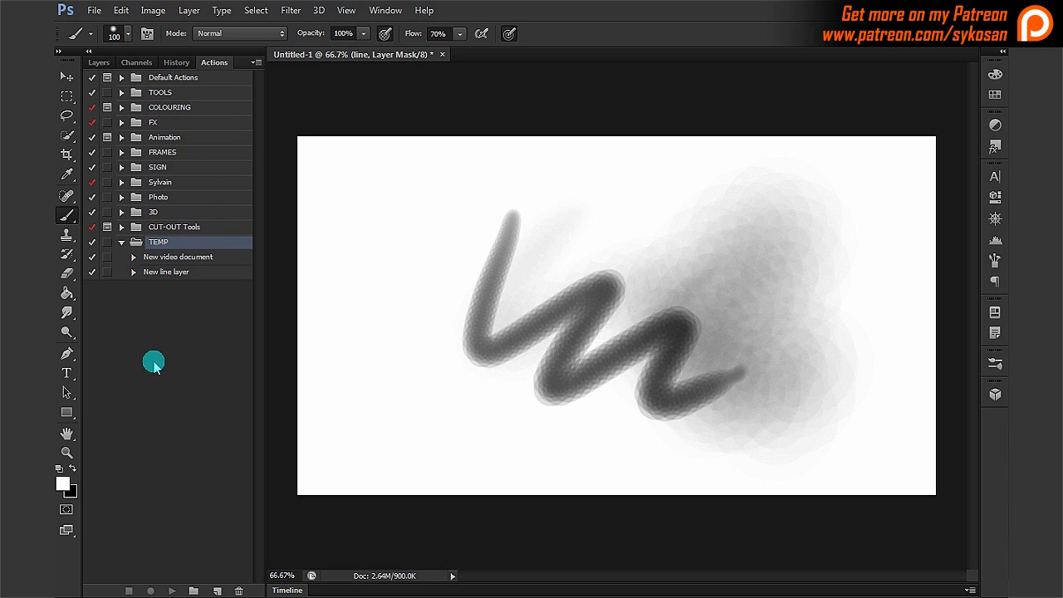
left_click(255, 63)
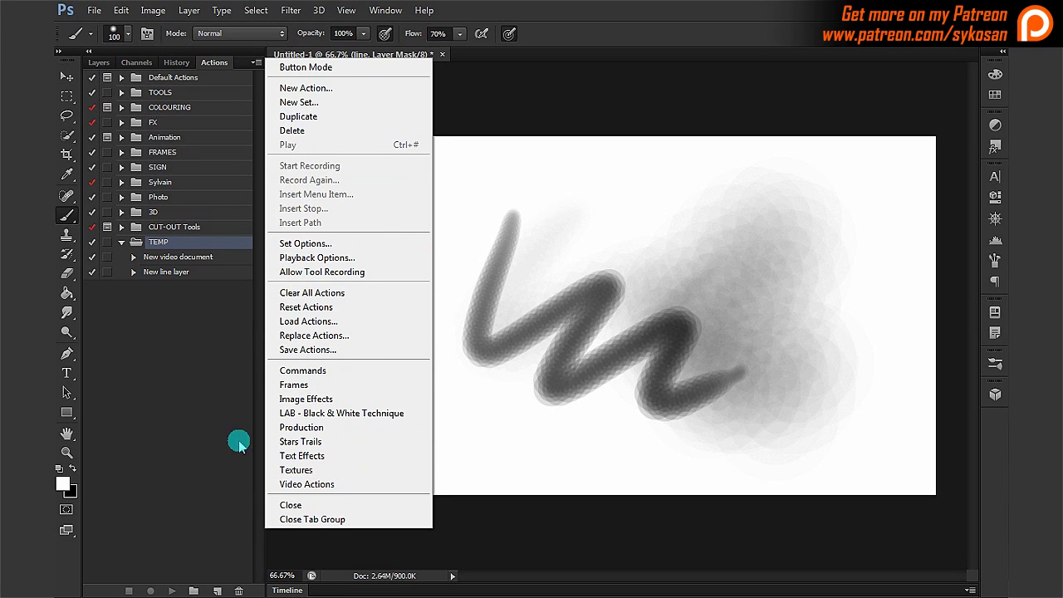
left_click(190, 362)
left_click(171, 273)
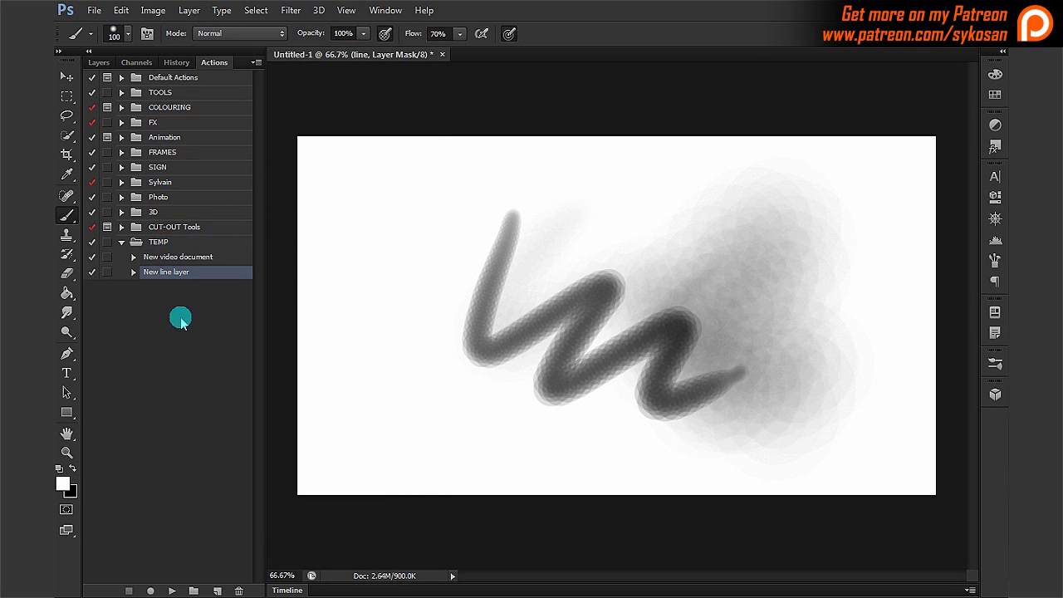
In New line layer, exclude the Select brush "Target" step and make the Fill step pause for settings.
left_click(133, 272)
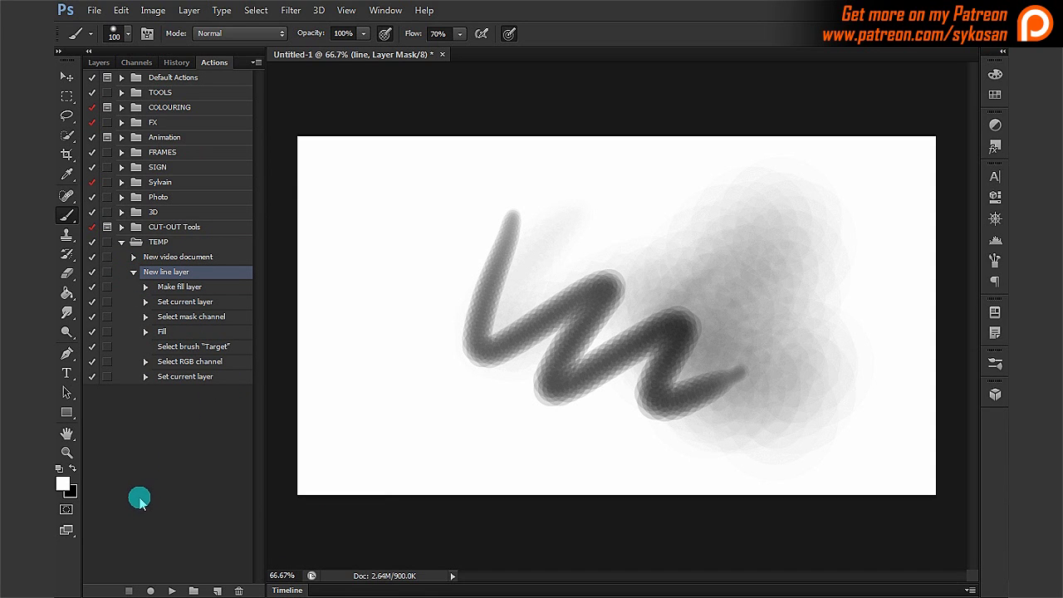
left_click(93, 346)
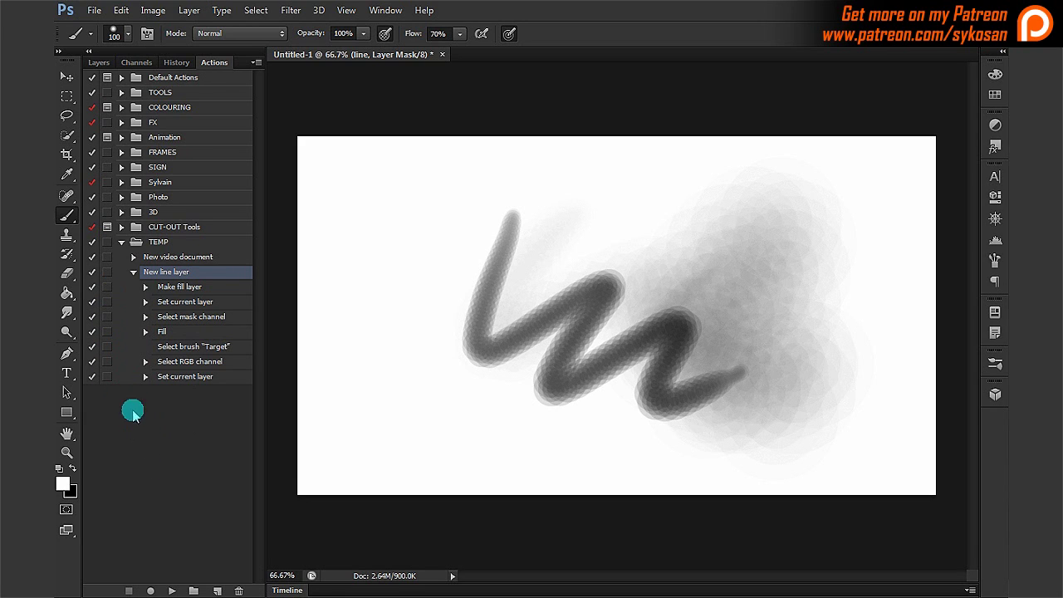
left_click(107, 332)
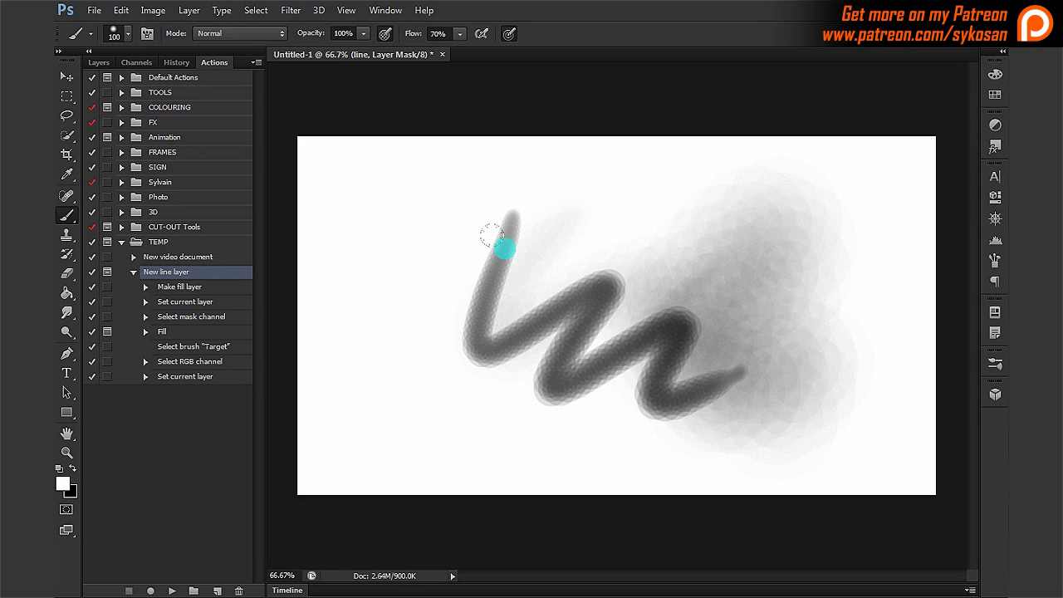
left_click(133, 272)
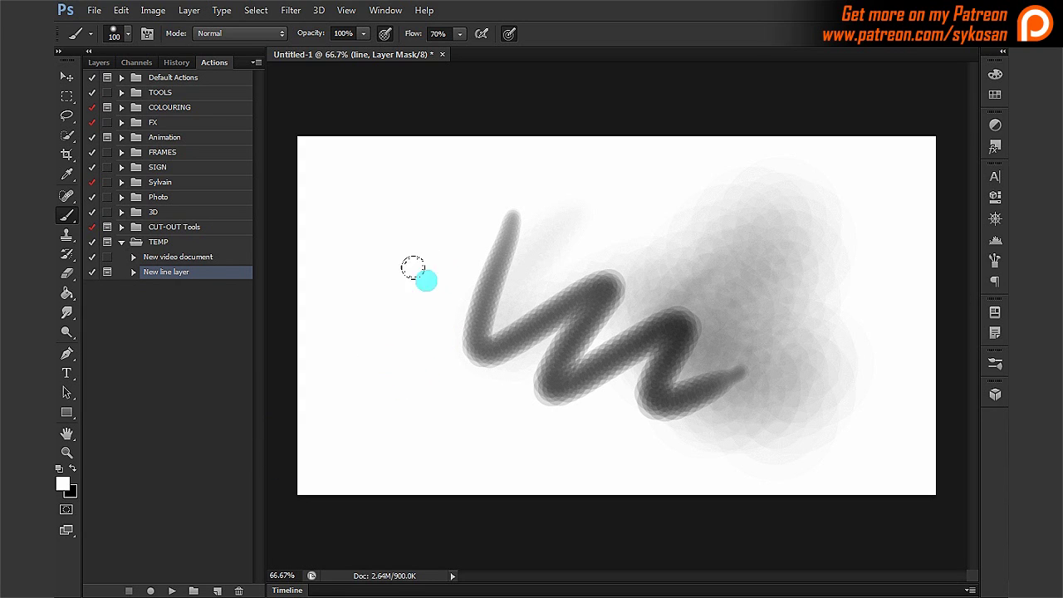
left_click(133, 271)
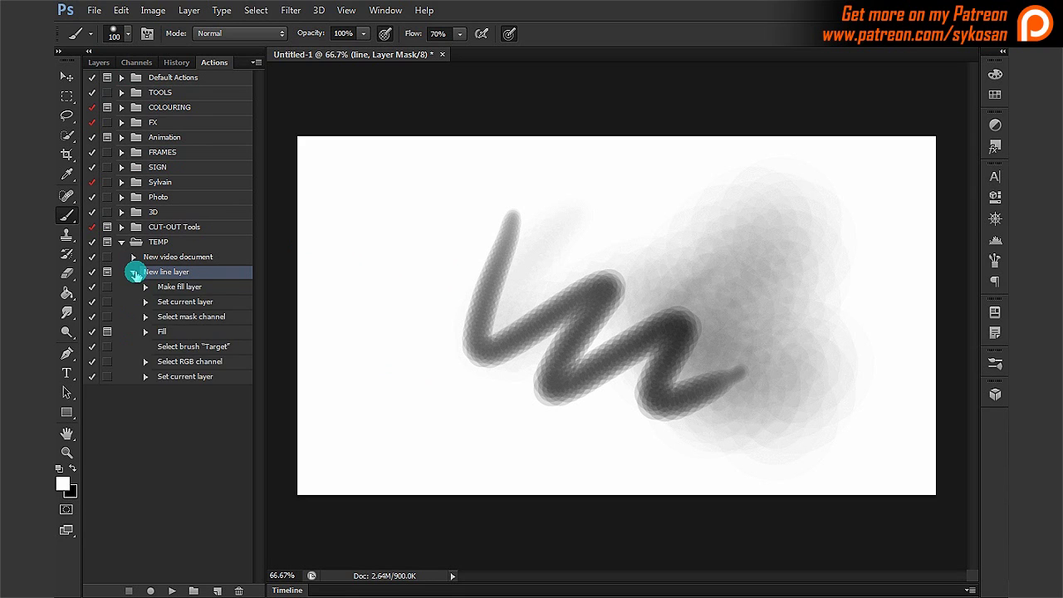
left_click(134, 272)
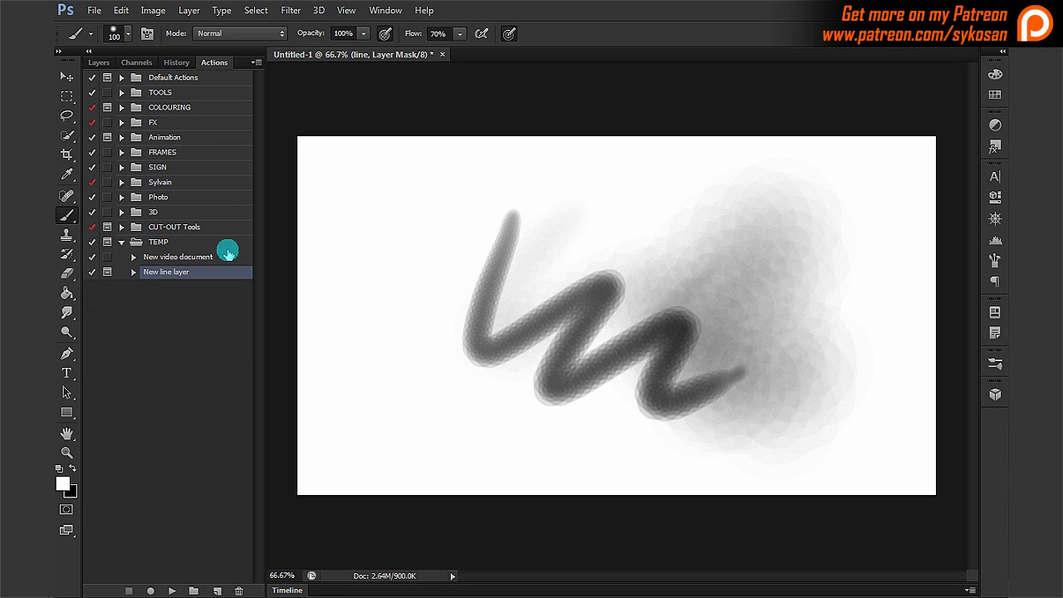
Replay New line layer with the Fill set to 50% Gray, then target the new line layer's mask.
left_click(172, 591)
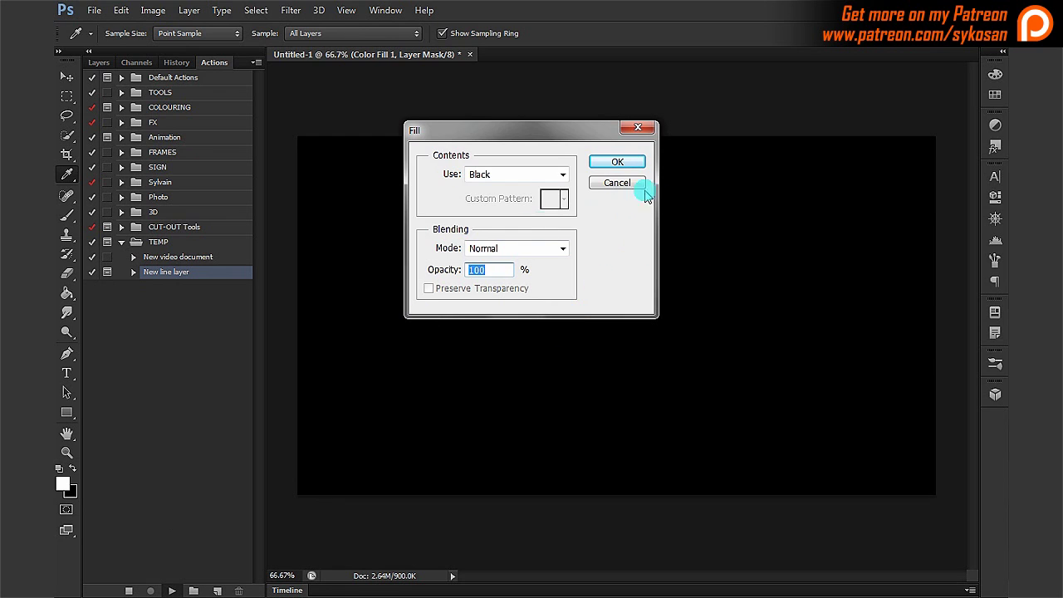
left_click(564, 175)
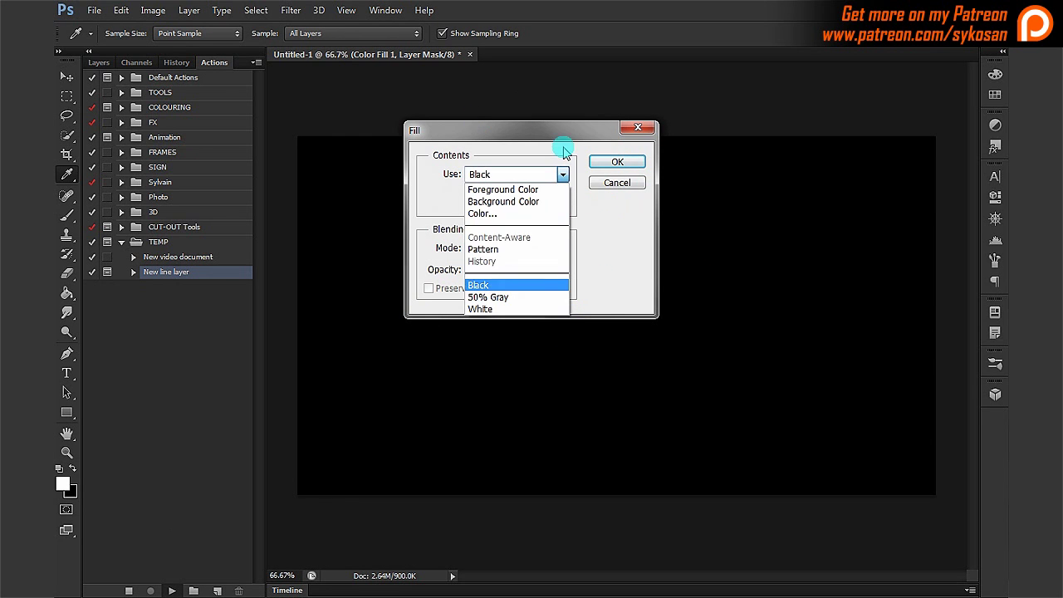
left_click(500, 294)
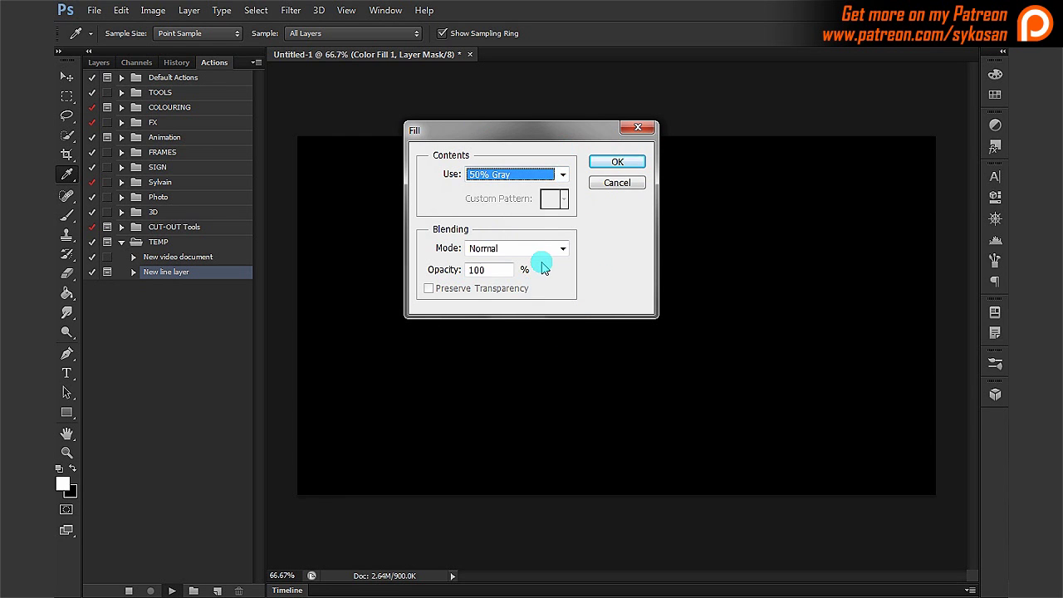
left_click(619, 163)
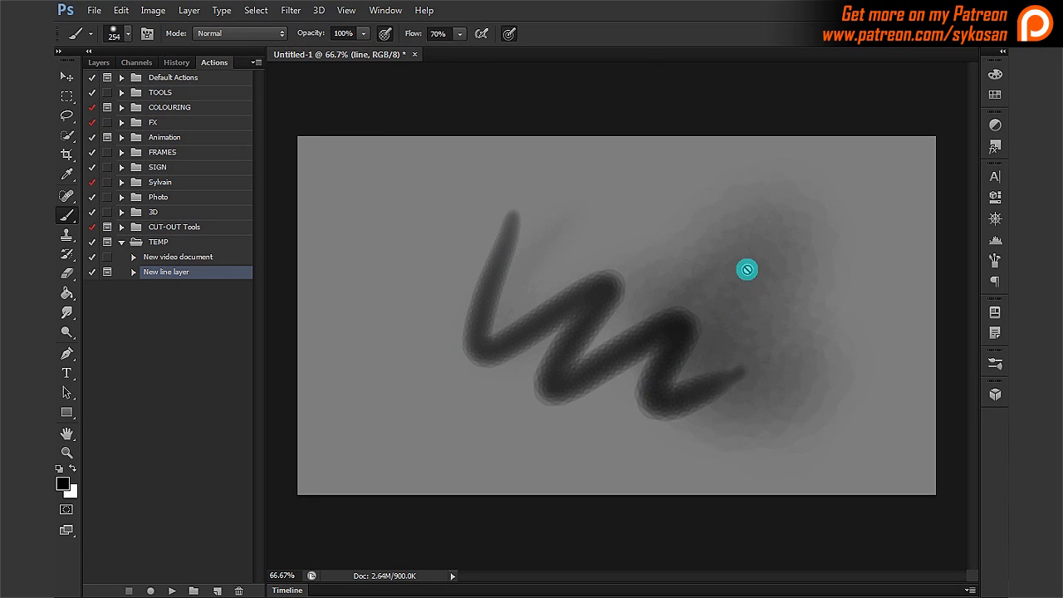
left_click(99, 64)
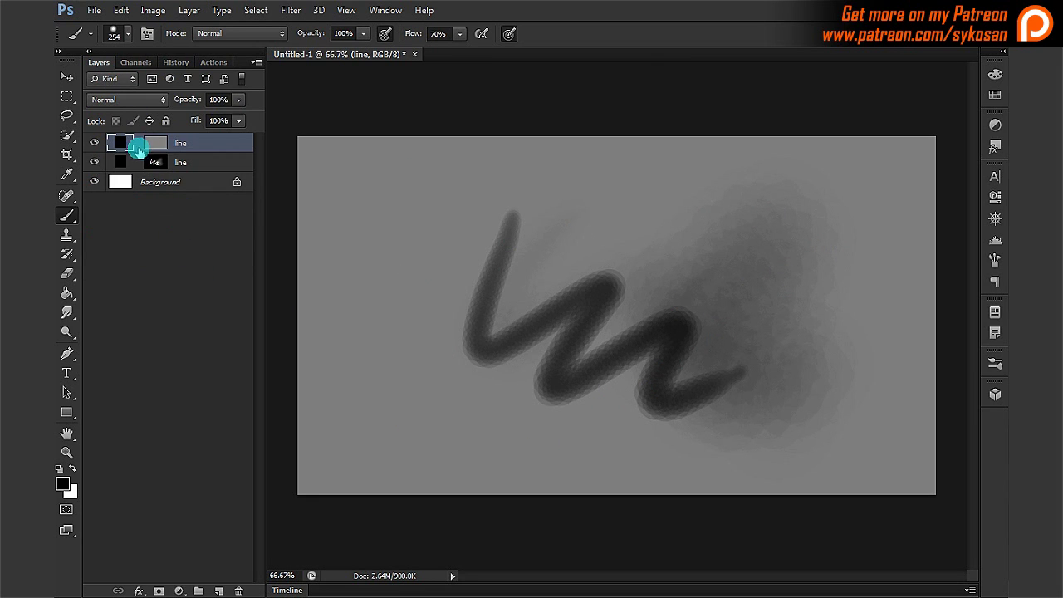
left_click(155, 143)
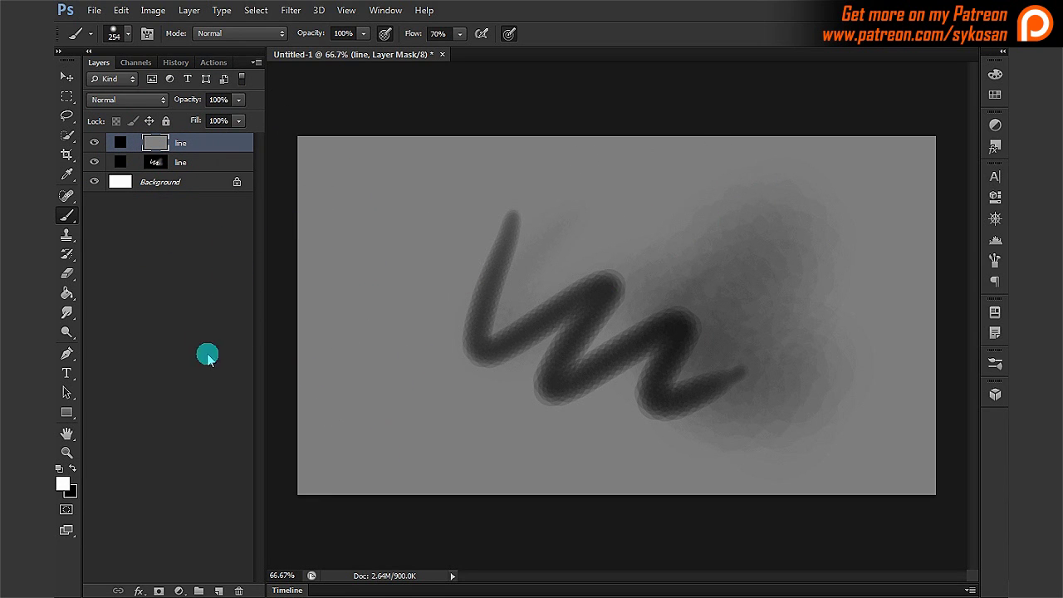
Turn off the Fill step's dialog pause in the New line layer action.
left_click(216, 63)
left_click(133, 272)
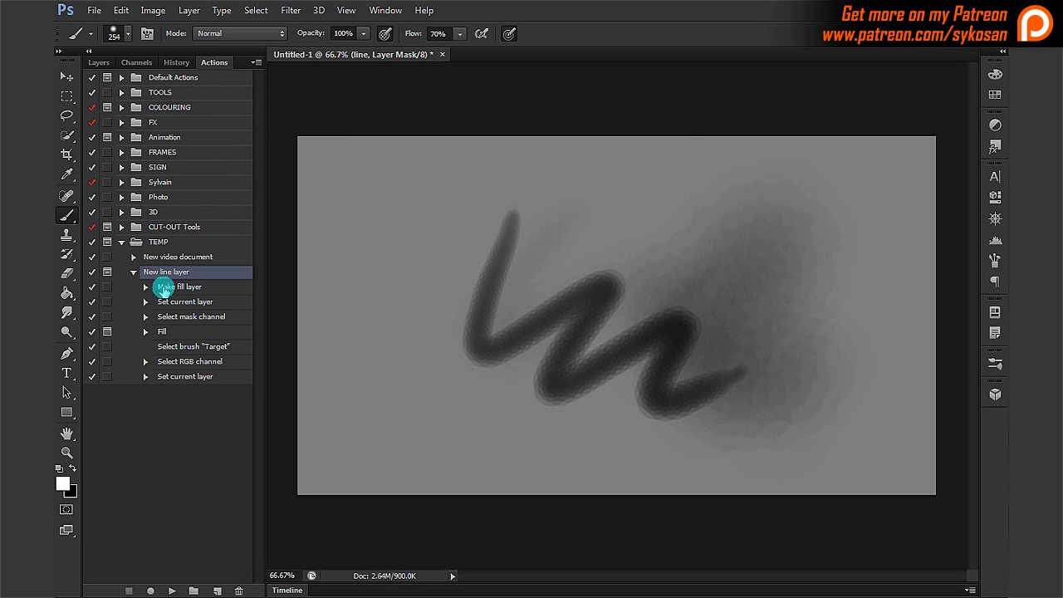
left_click(107, 331)
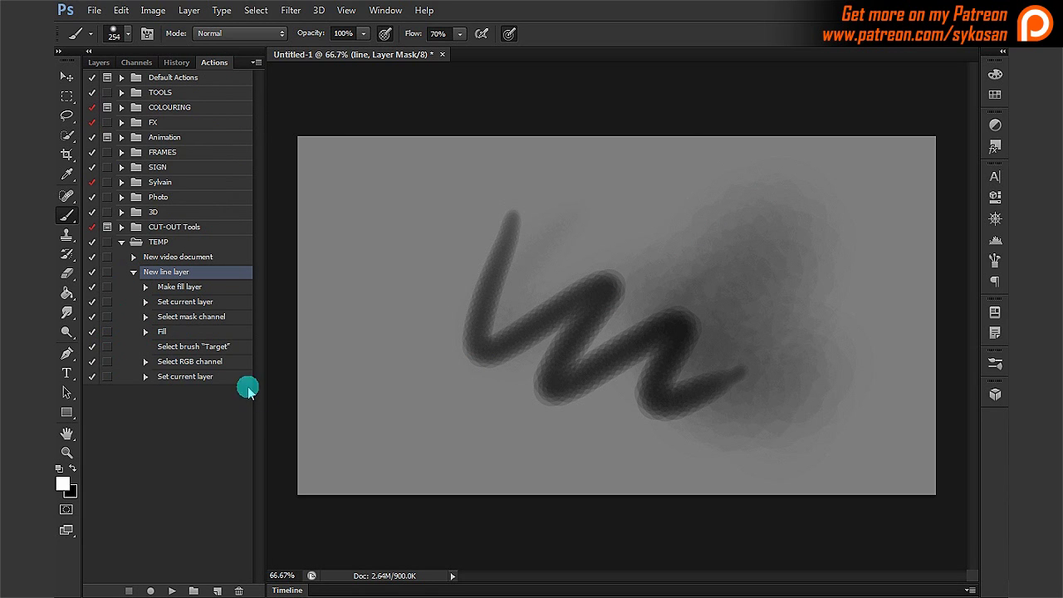
Duplicate the Fill step lower in the action, next to Select RGB channel.
left_click(193, 320)
left_click(199, 332)
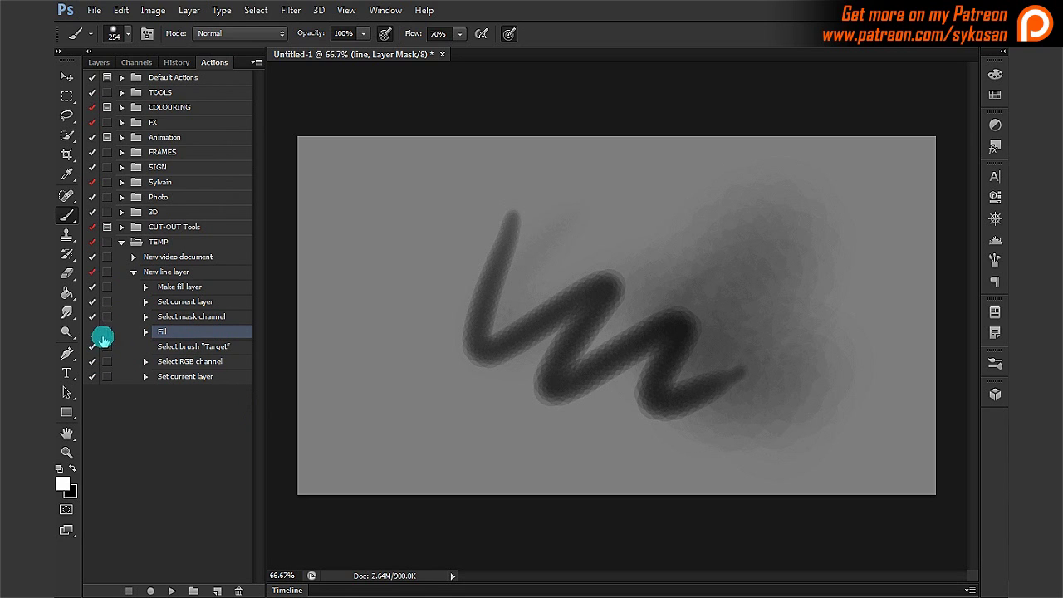
left_click_drag(208, 337, 217, 589)
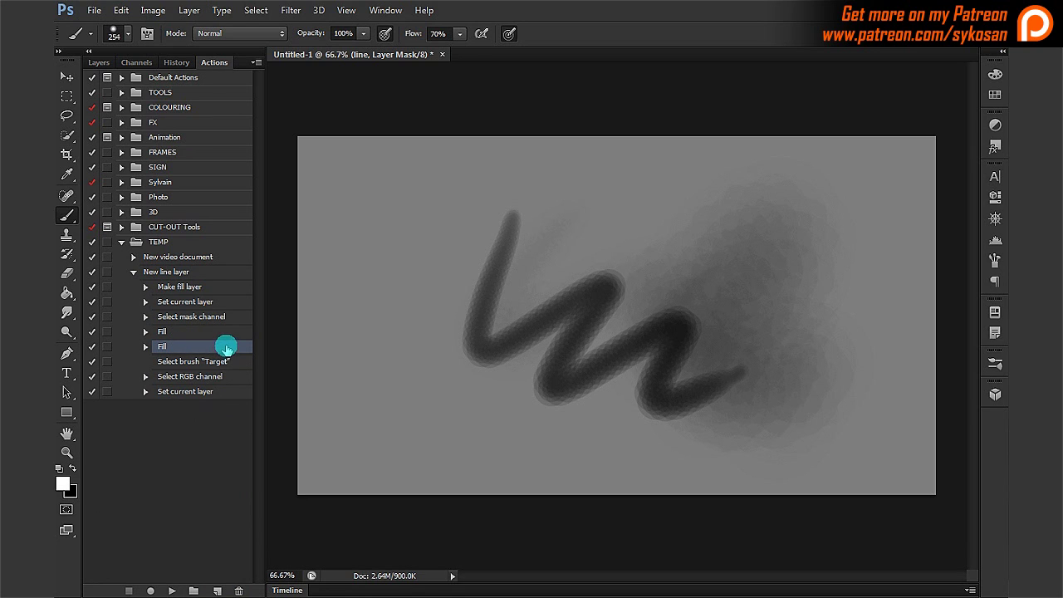
left_click_drag(226, 347, 238, 591)
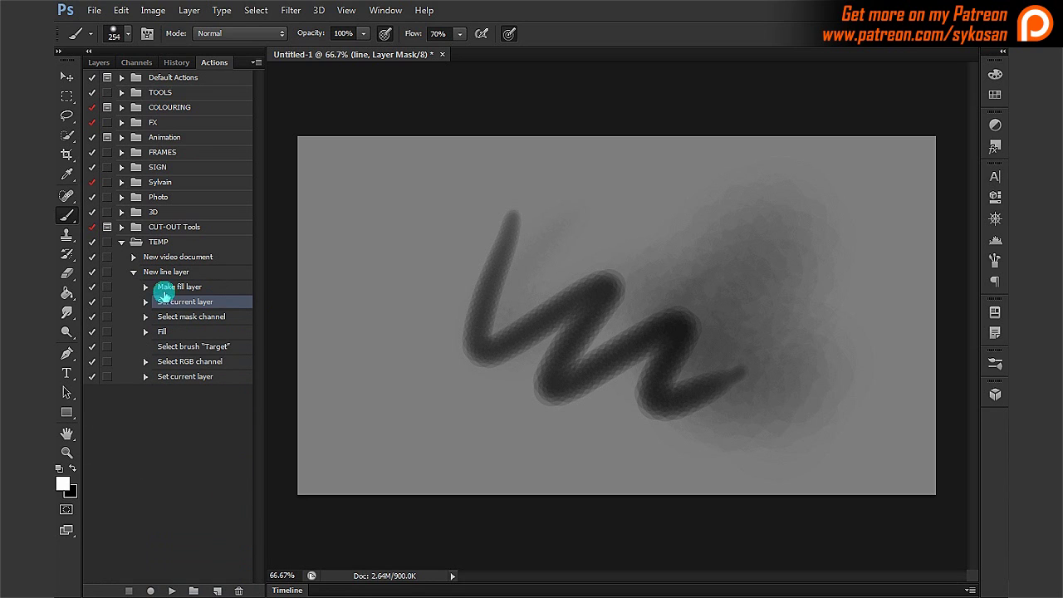
Select the New line layer action and collapse its list of steps.
left_click(162, 271)
left_click(133, 271)
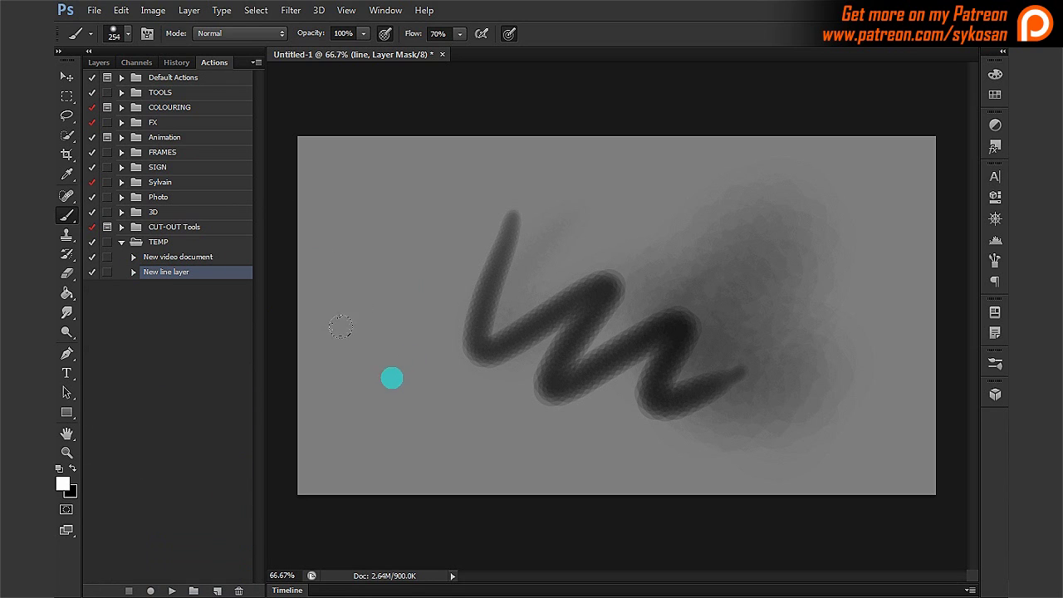